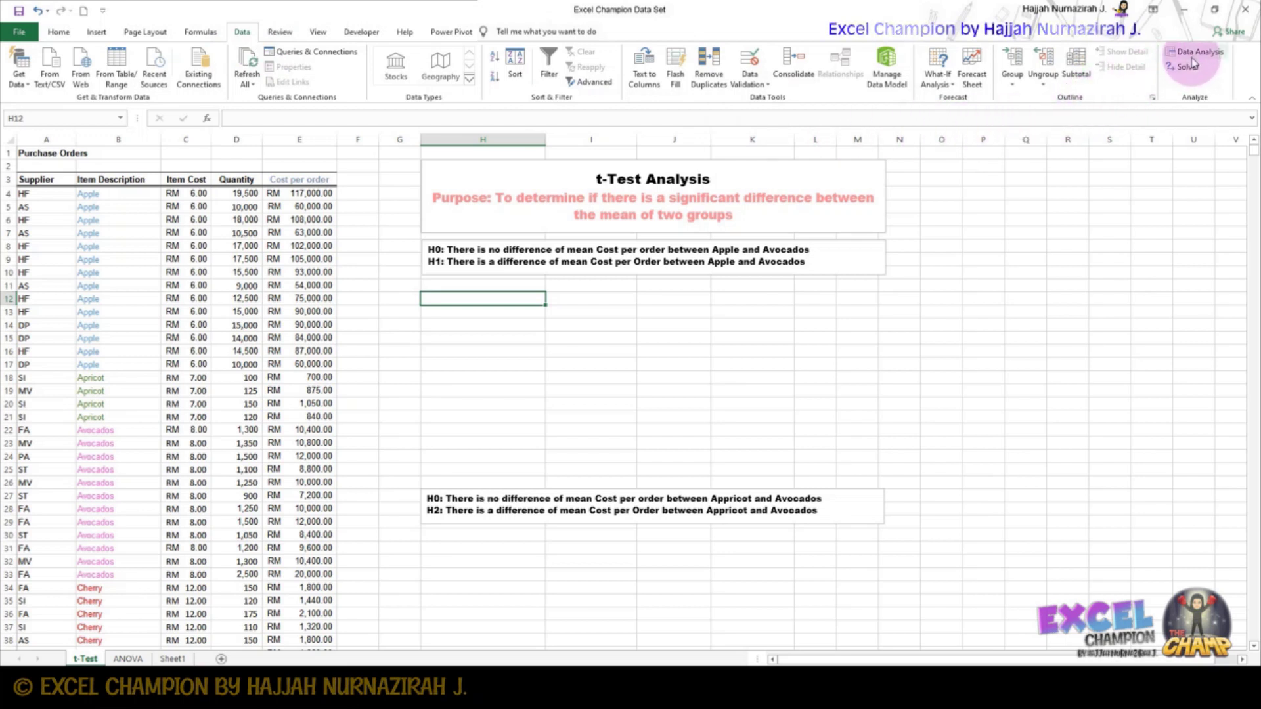
Open the t-Test: Two-Sample Assuming Unequal Variances tool and clear its variable ranges and output range
click(1190, 57)
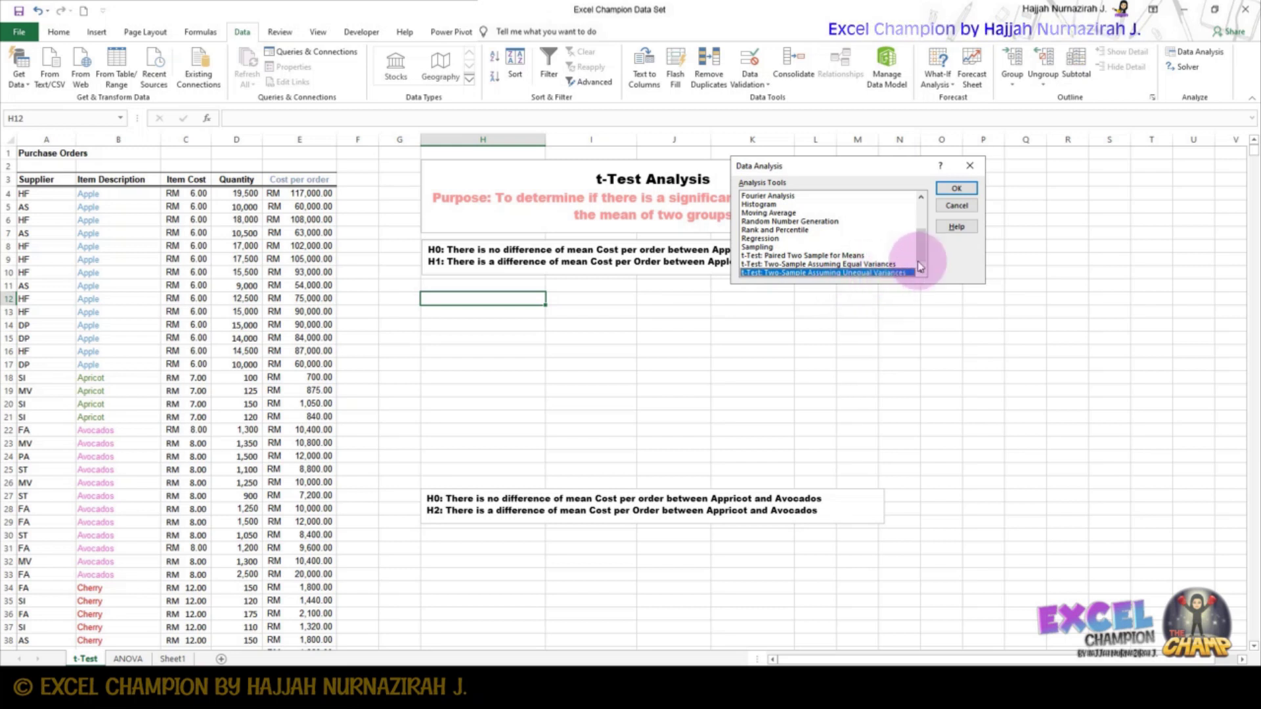
click(960, 192)
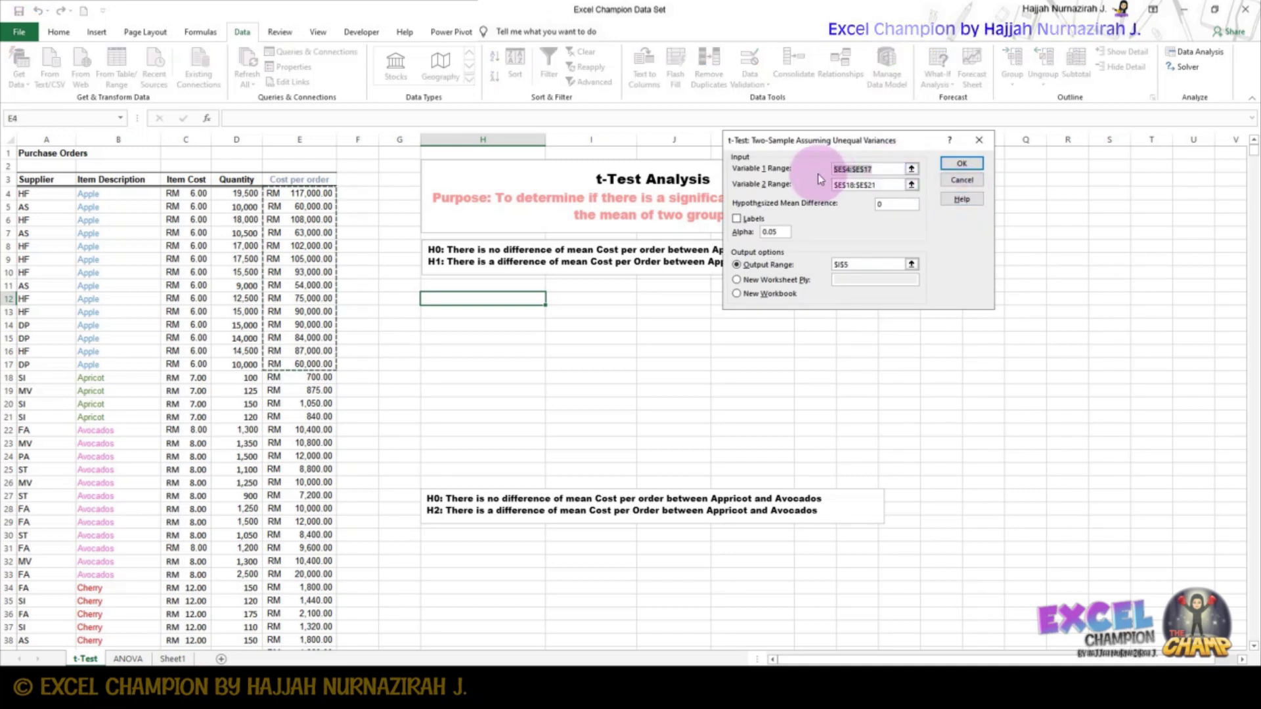
key(BackSpace)
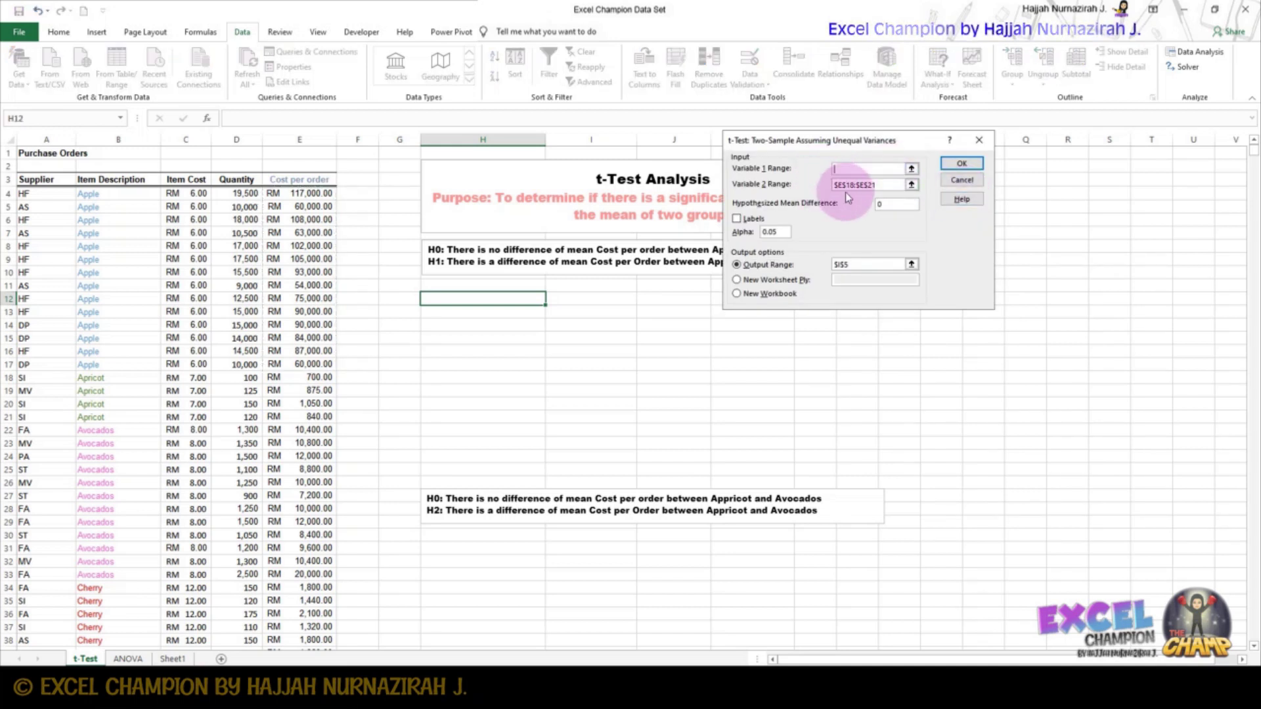
drag(882, 185, 833, 188)
key(BackSpace)
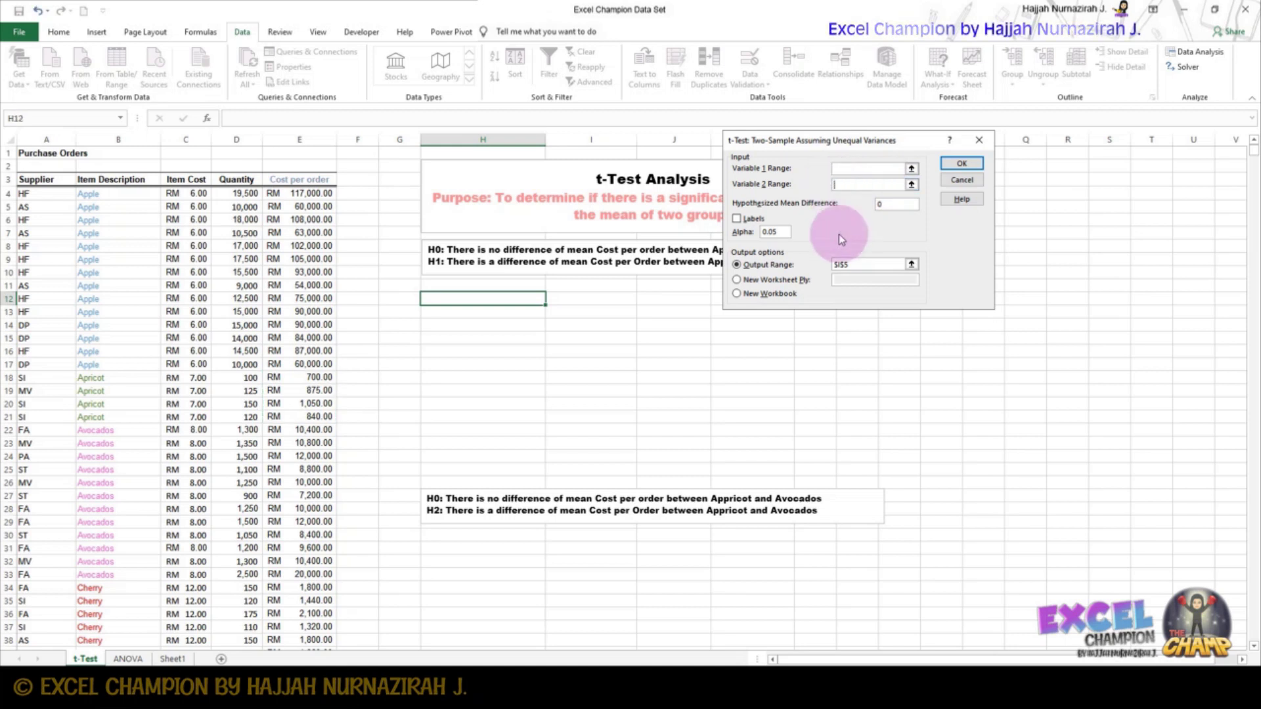
click(871, 264)
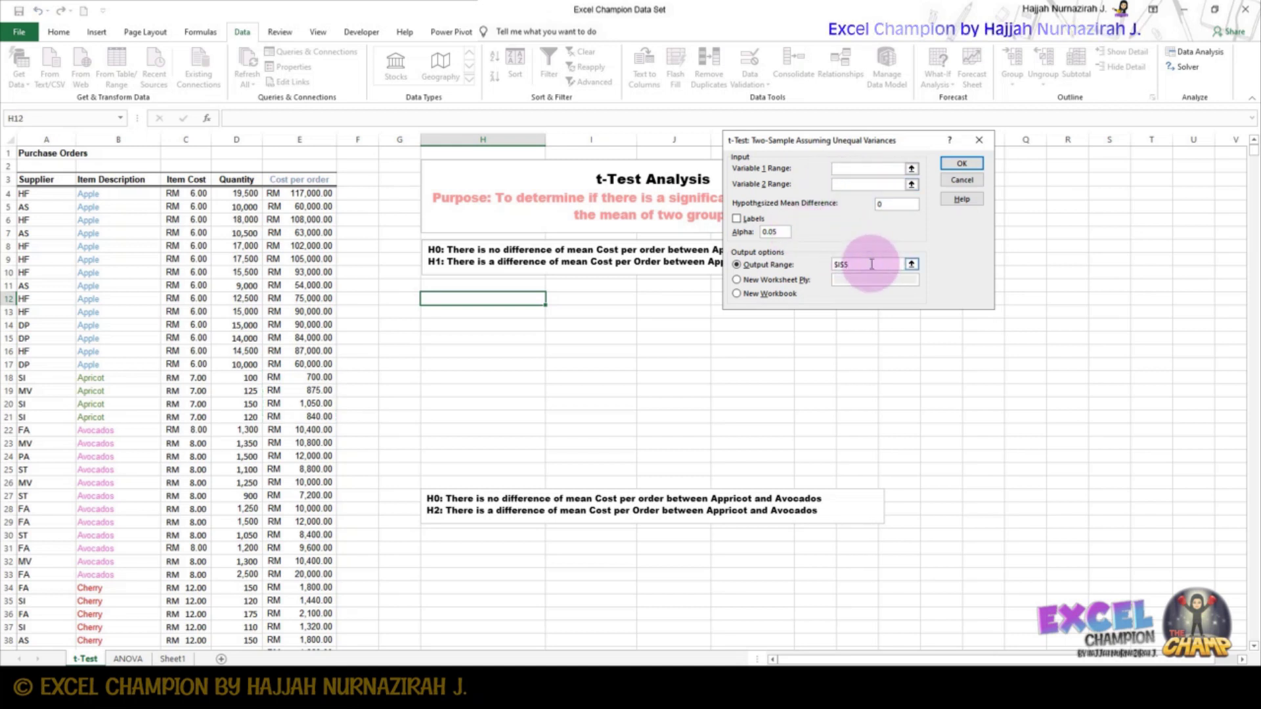
key(BackSpace)
key(BackSpace)
key(BackSpace)
drag(821, 141, 923, 187)
click(838, 265)
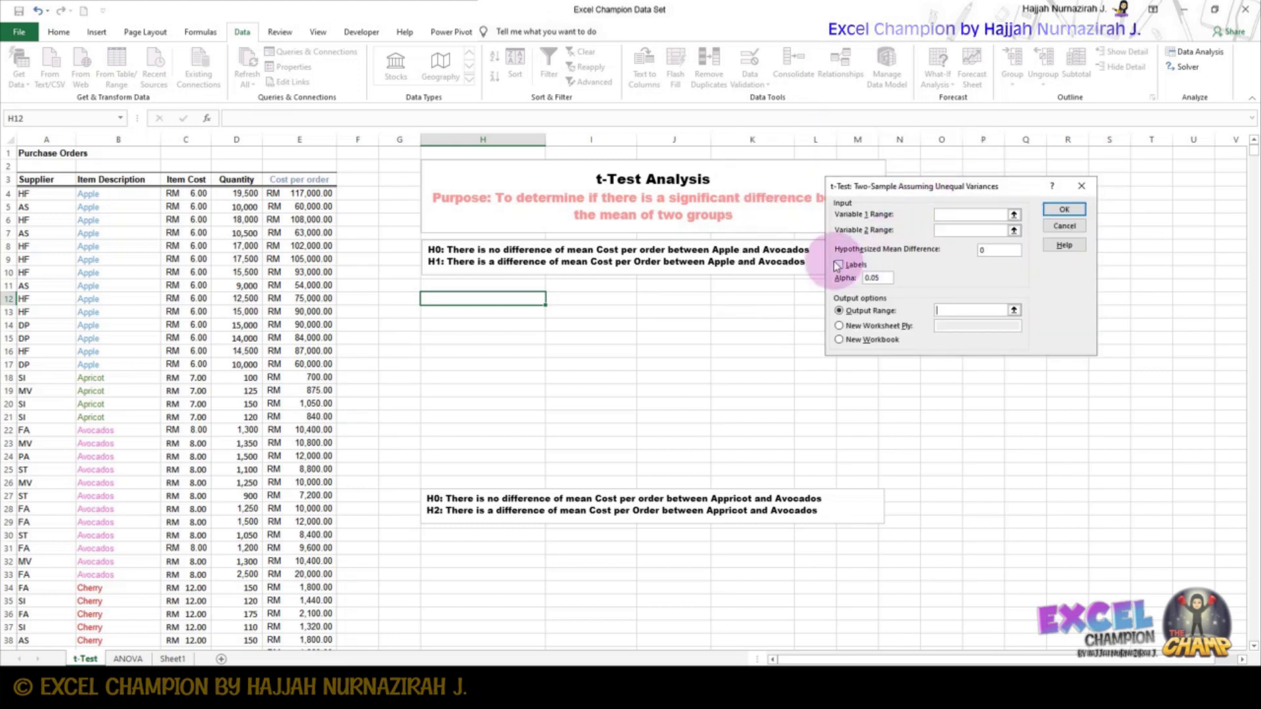
Set Variable 1 to the Apple costs per order in E4:E17 and Variable 2 to the Avocados costs in E22:E33
click(946, 217)
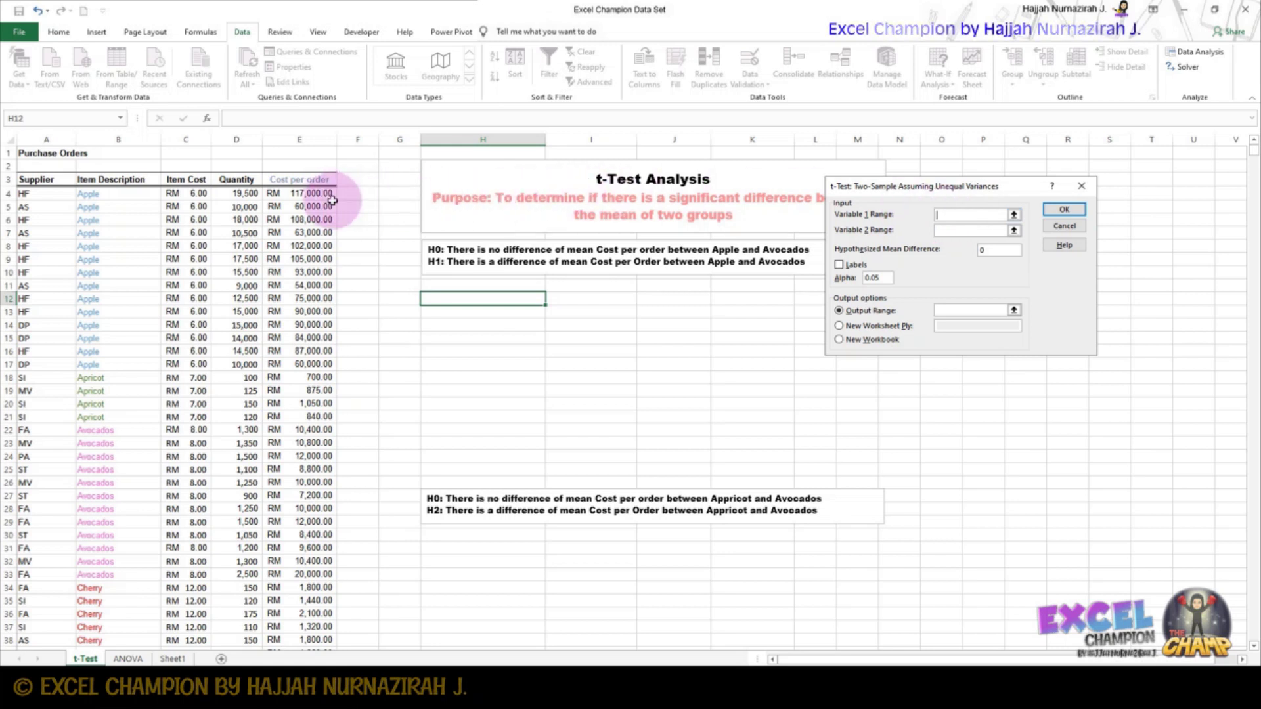
drag(300, 193, 286, 363)
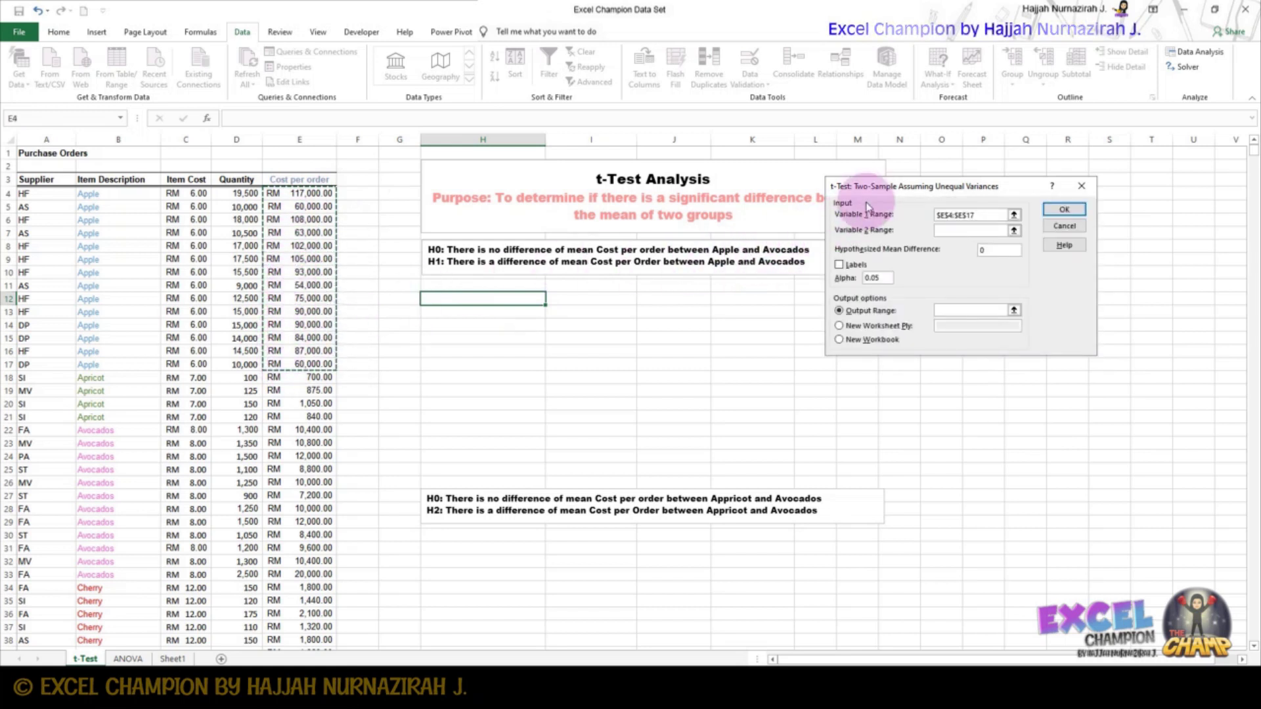
click(956, 230)
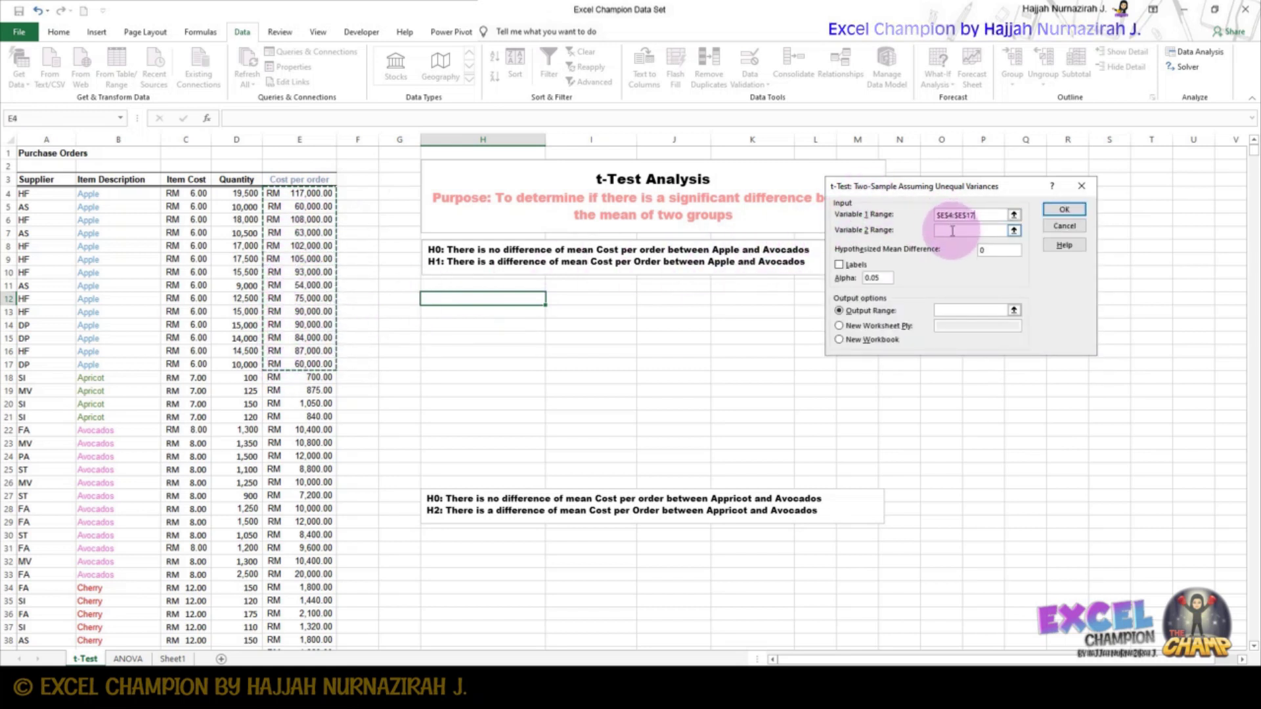
click(953, 231)
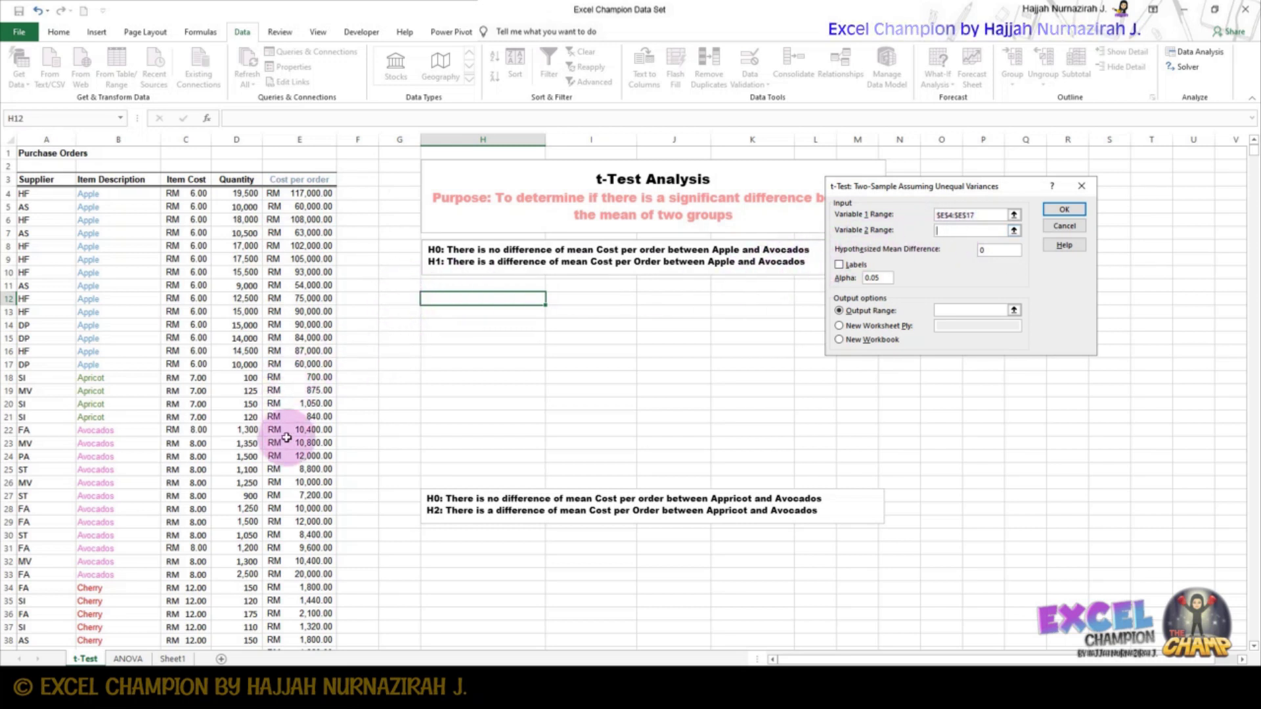
drag(281, 431, 270, 575)
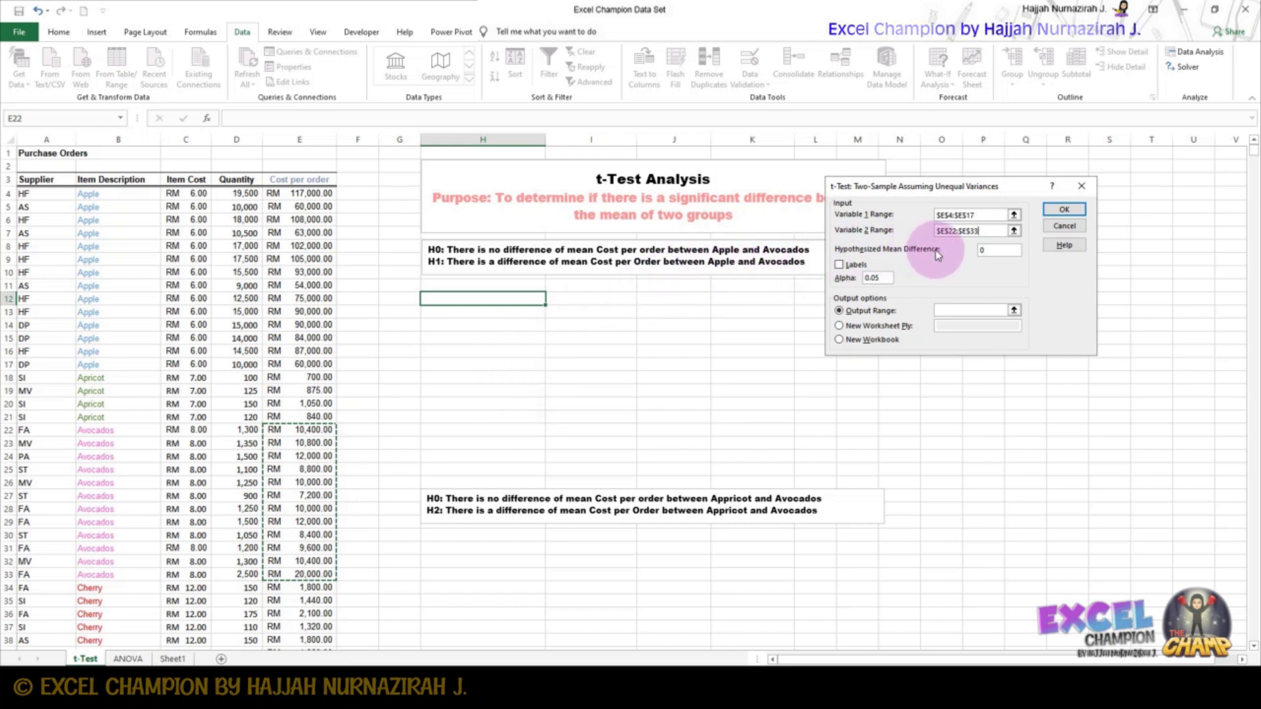
Set the hypothesized mean difference to 0, send the output to cell H12, and run the t-test
click(982, 252)
text(0)
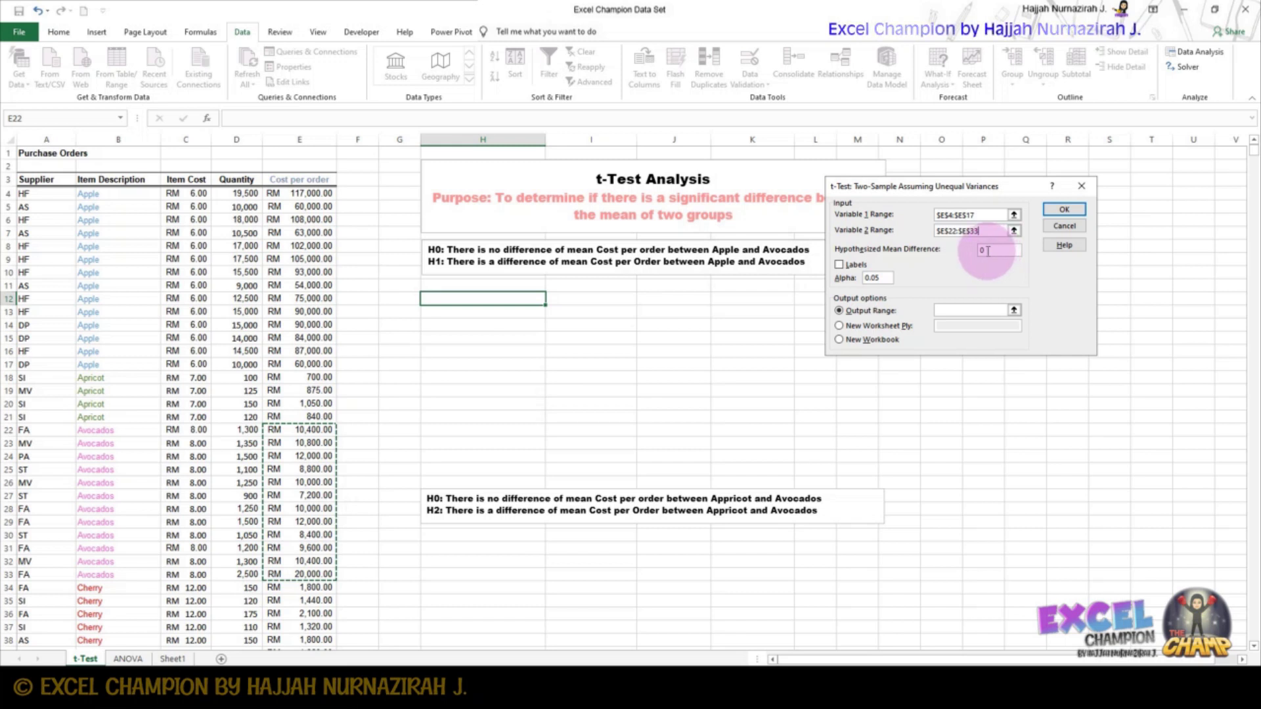
double_click(985, 251)
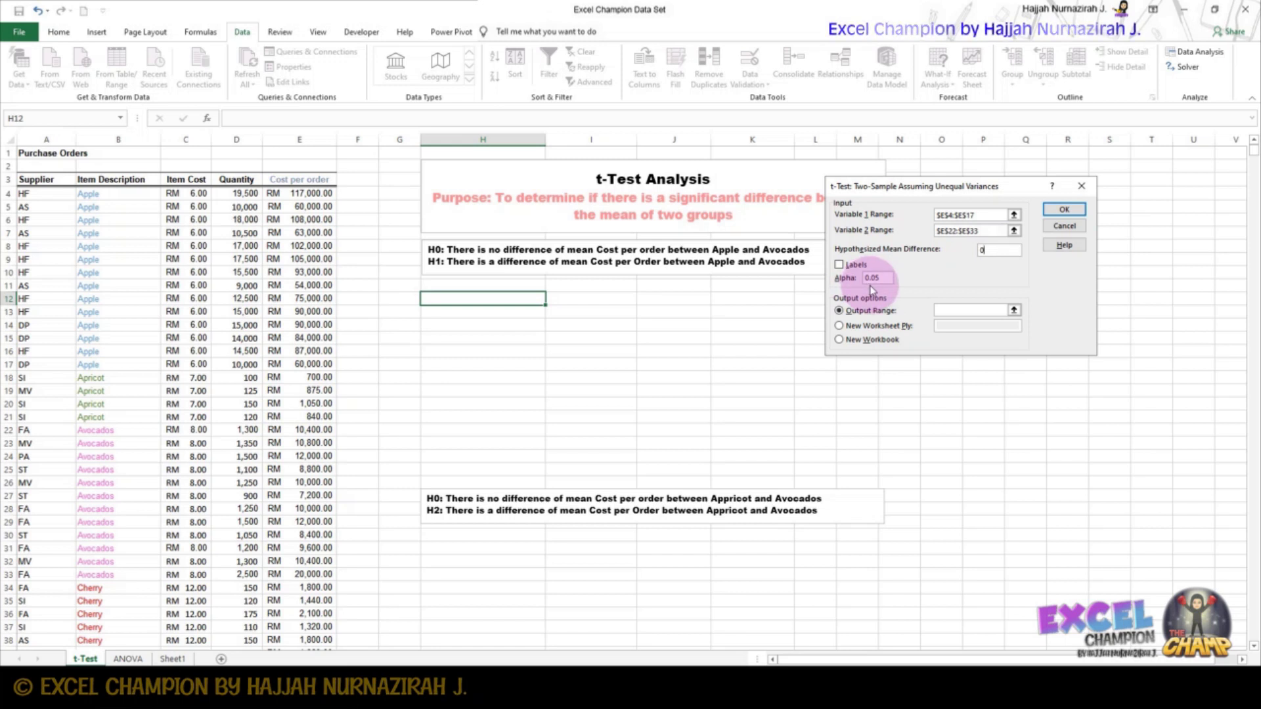
click(841, 315)
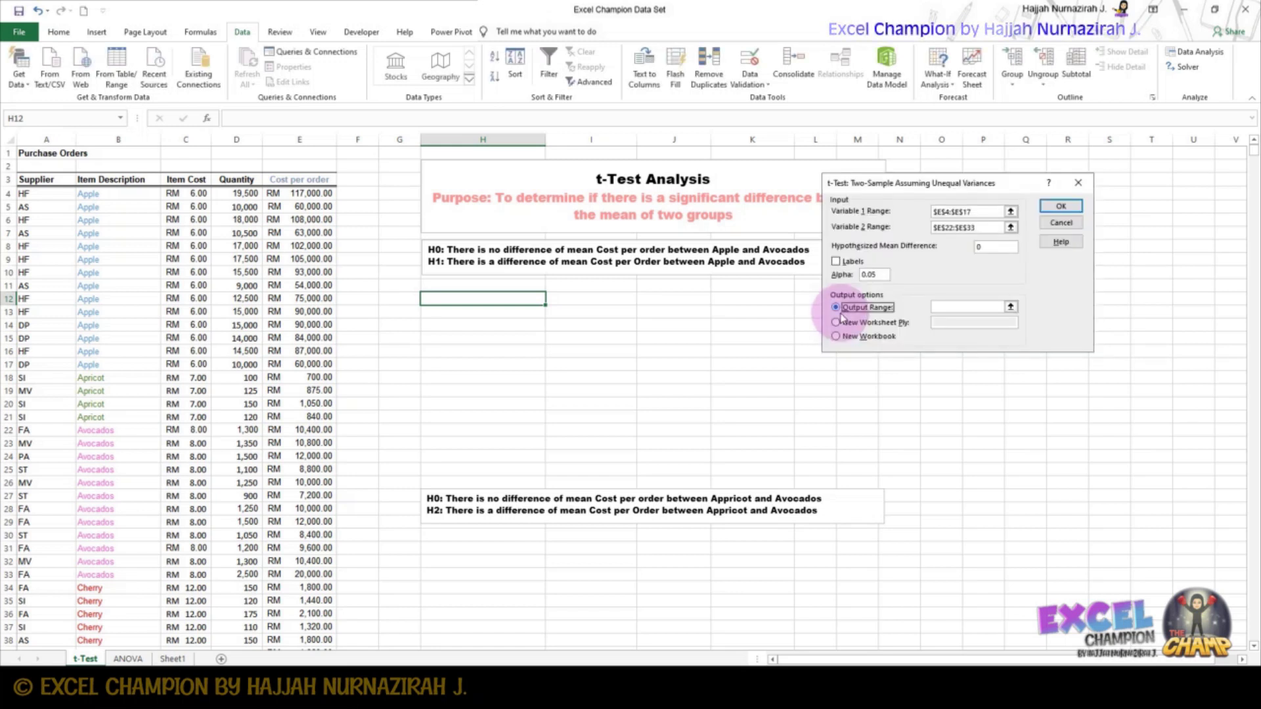
click(944, 307)
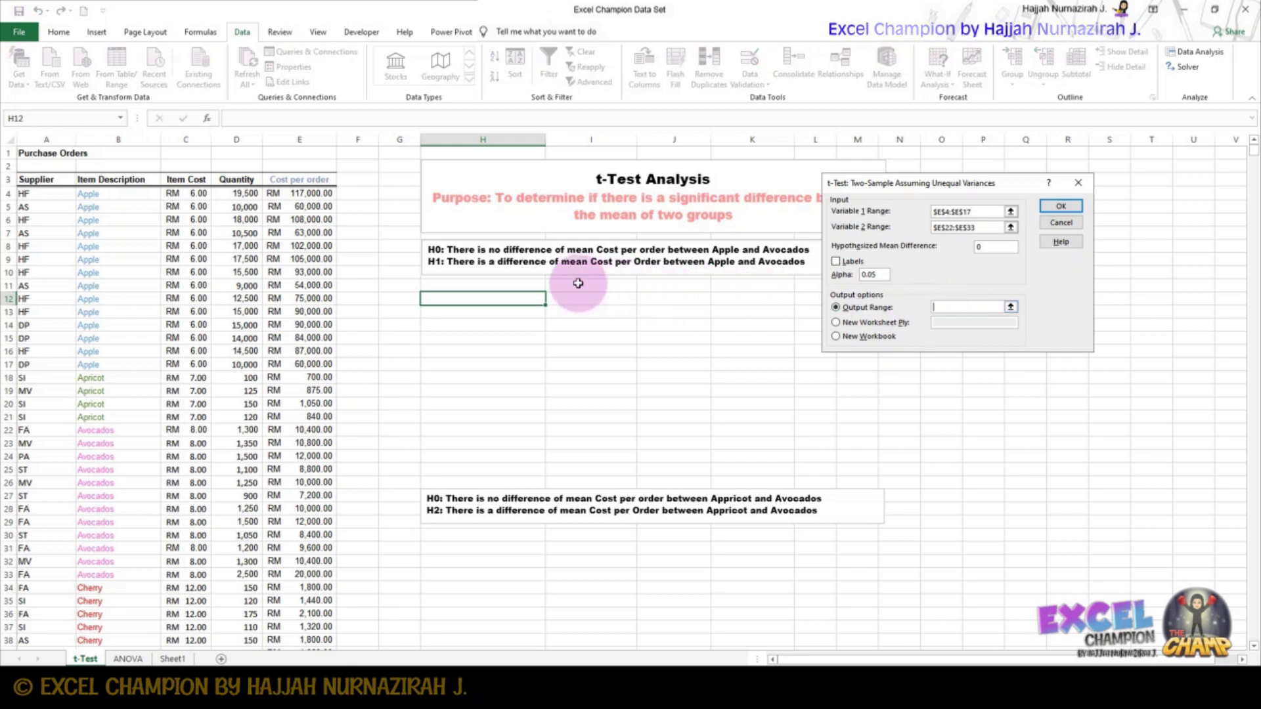
click(470, 300)
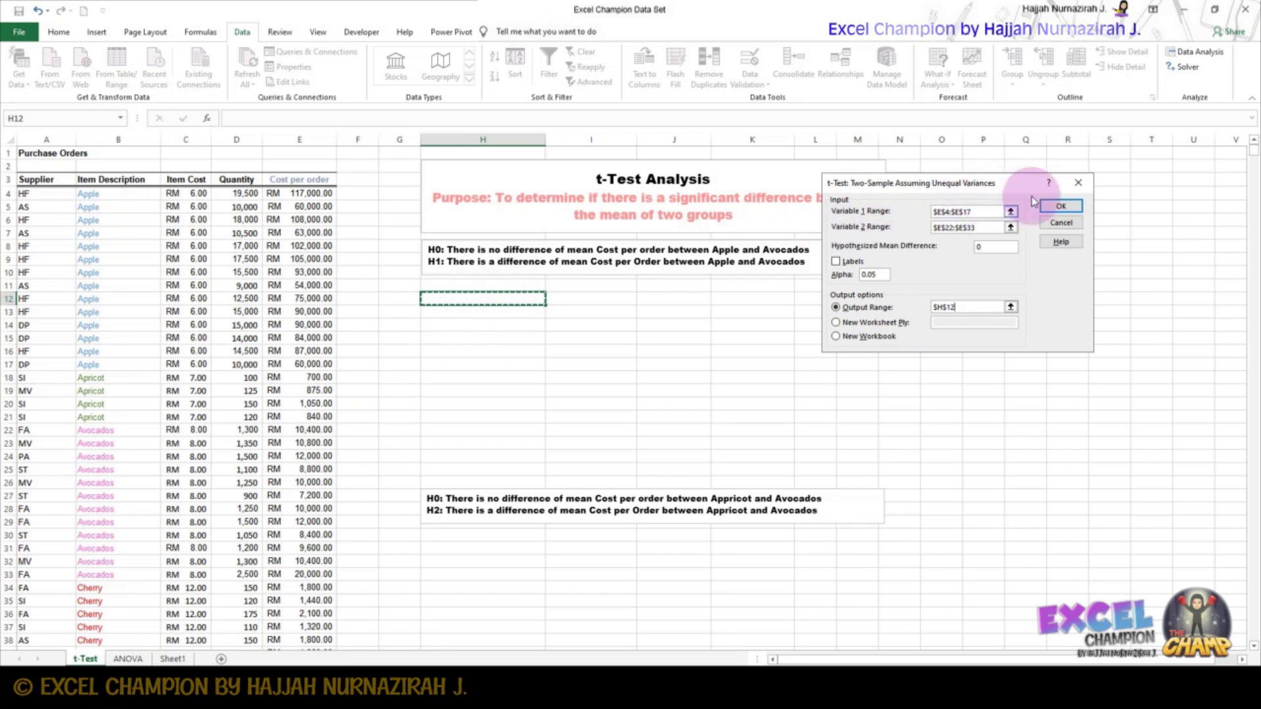
click(1061, 206)
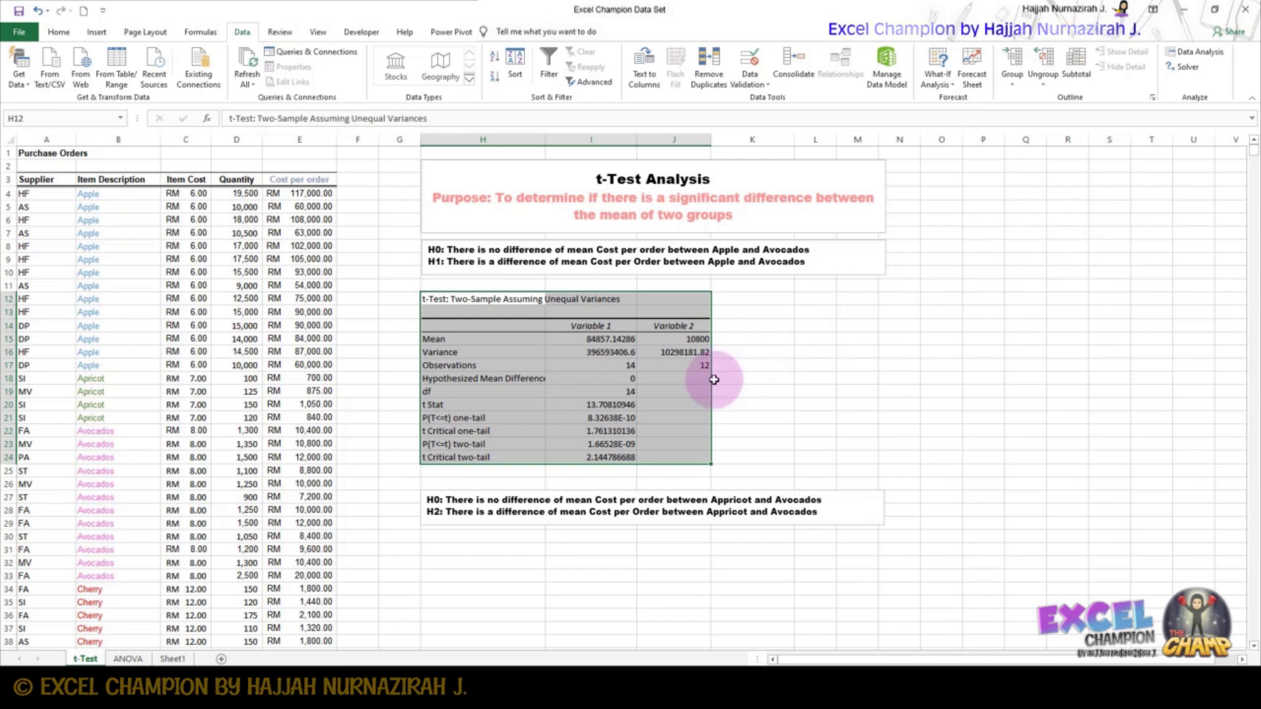
Label the result columns above Variable 1 and Variable 2 as Apple in I13 and Avocados in J13
click(597, 339)
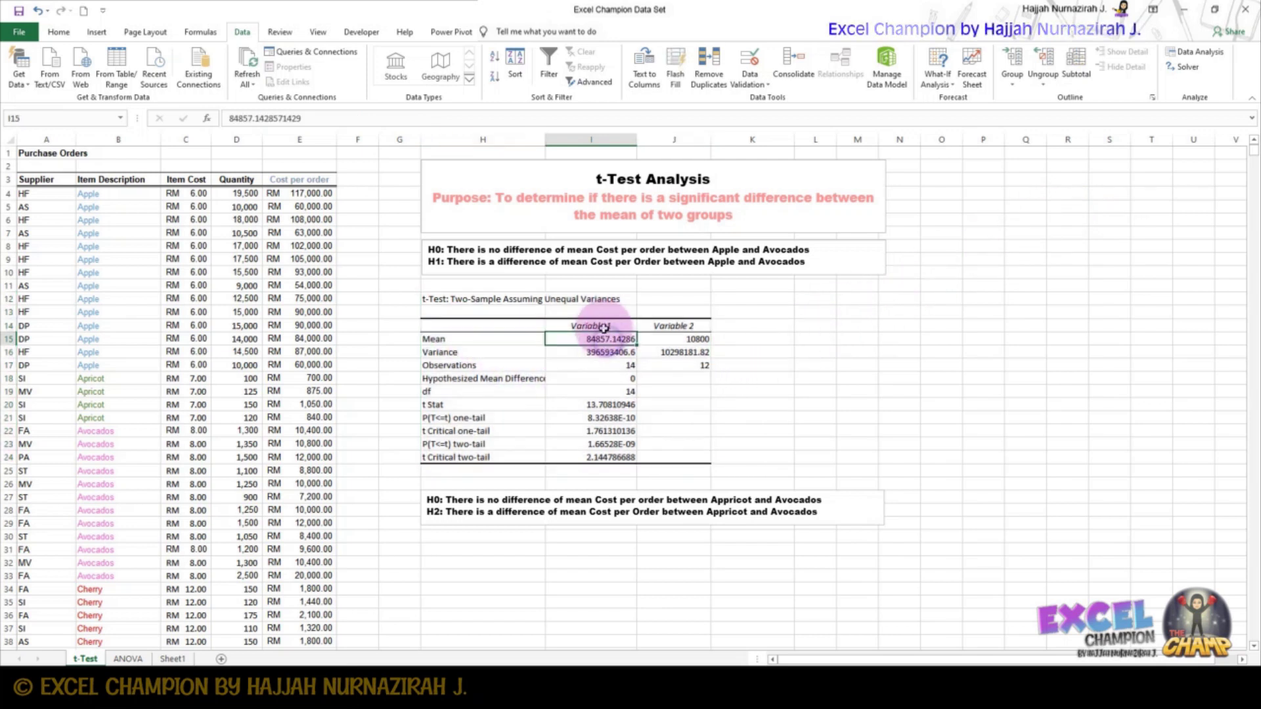
click(603, 326)
click(596, 311)
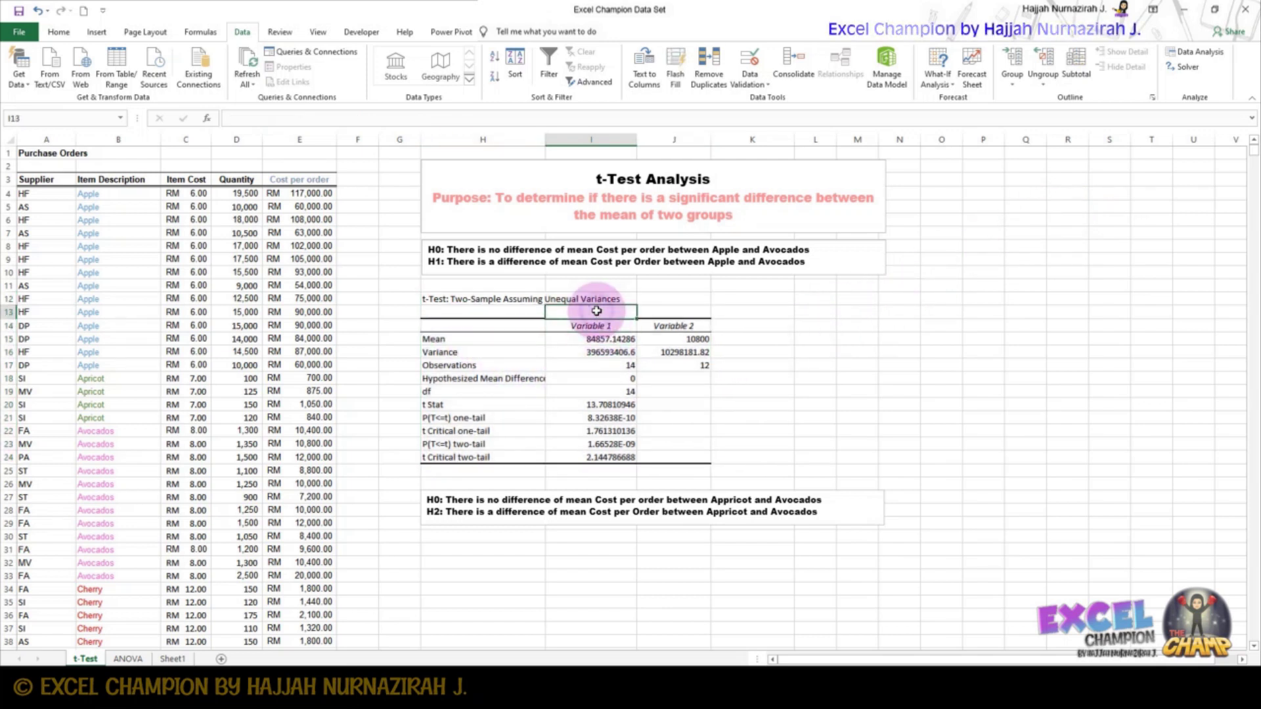
text(Apple)
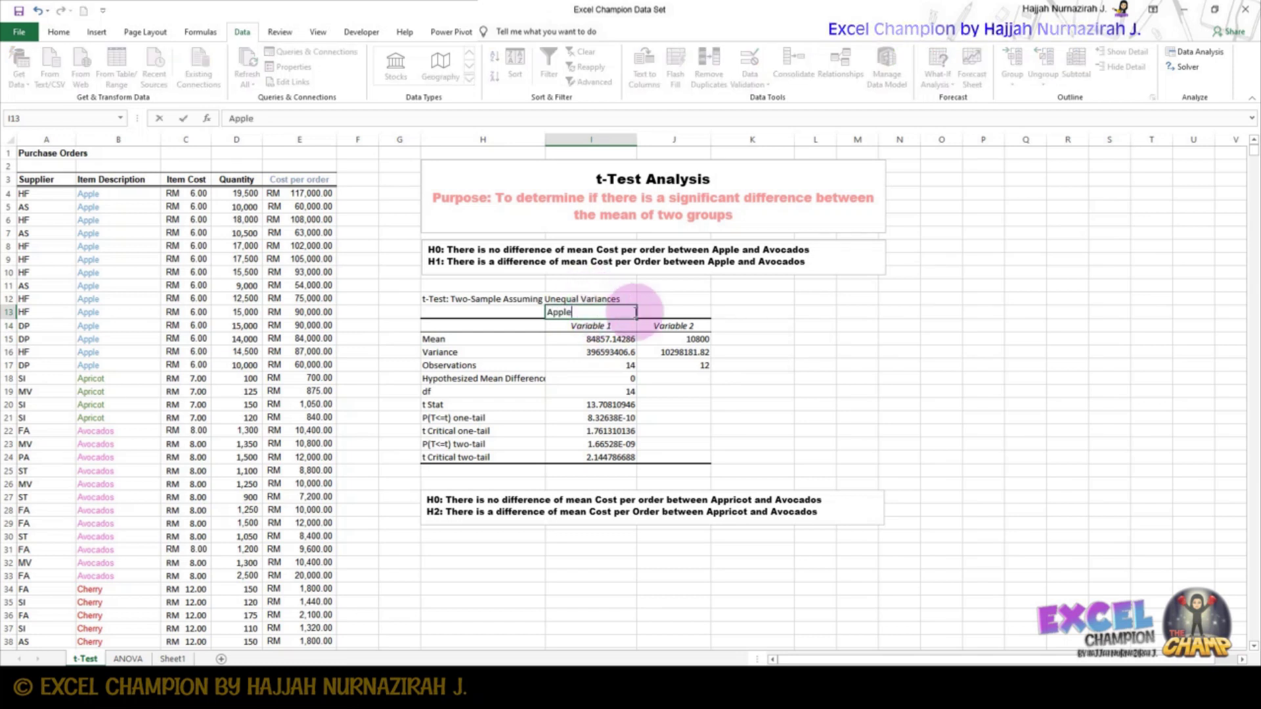
click(659, 311)
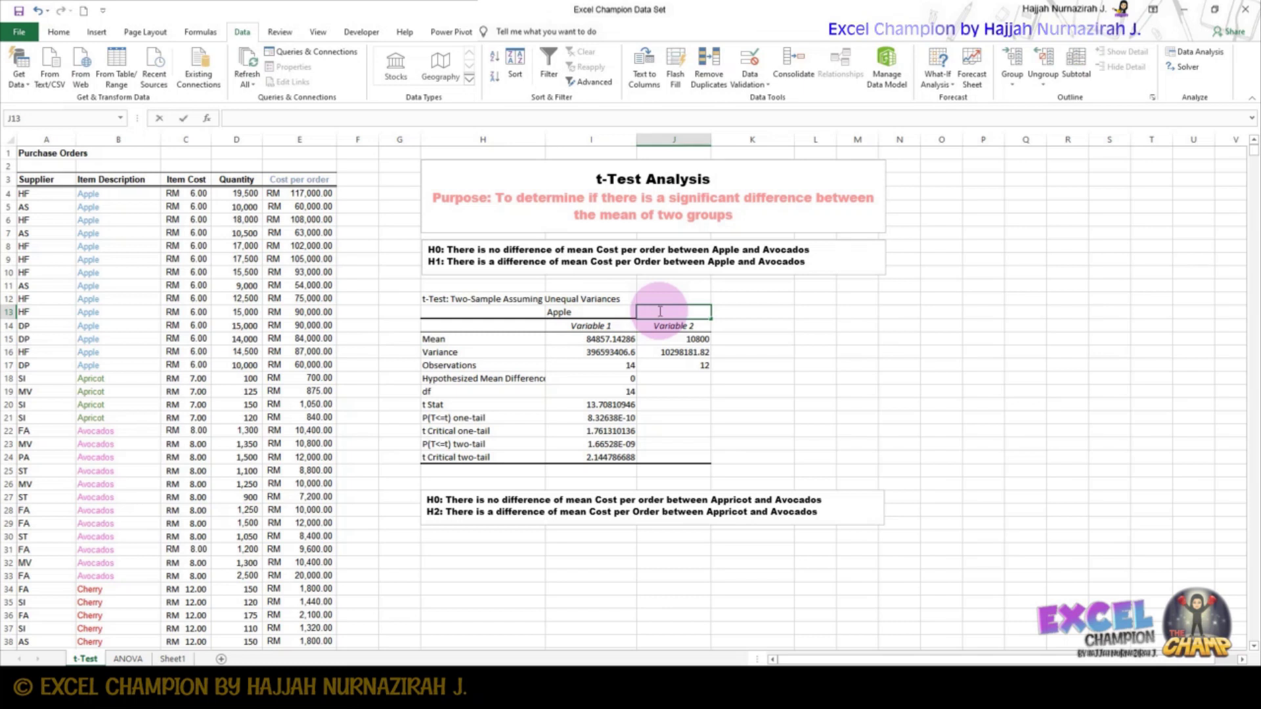
text(Avocados)
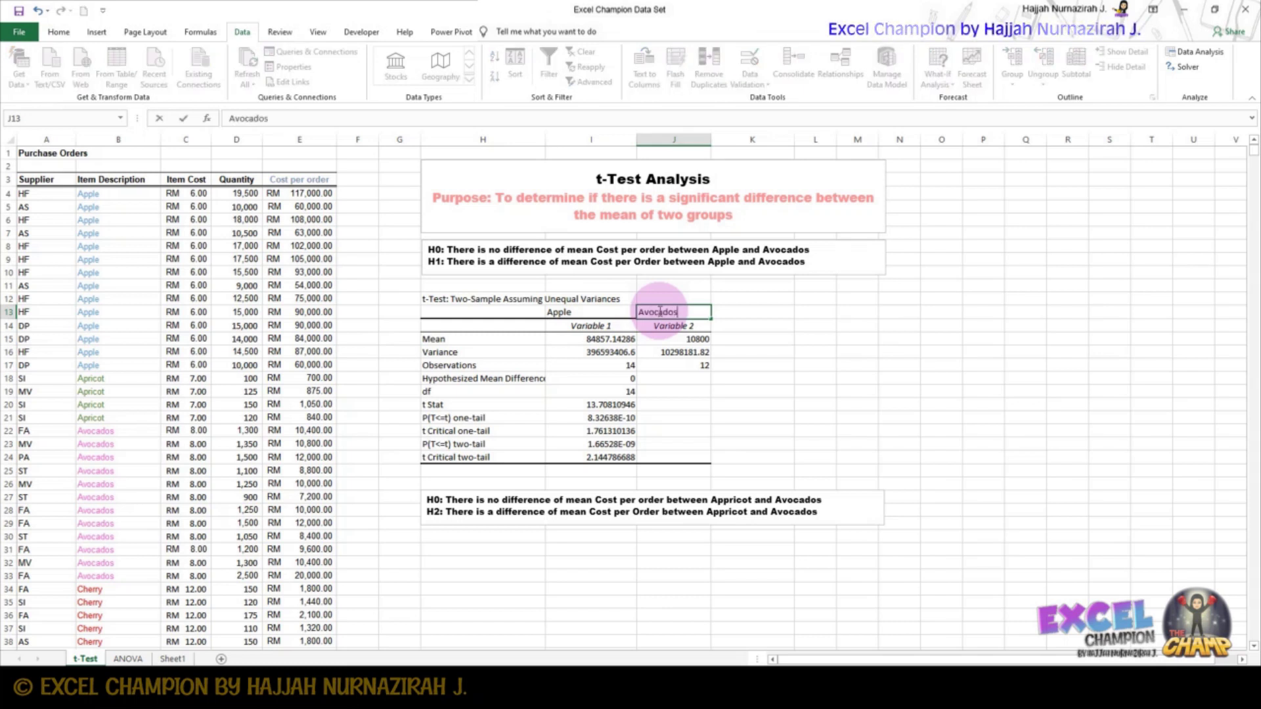
click(650, 379)
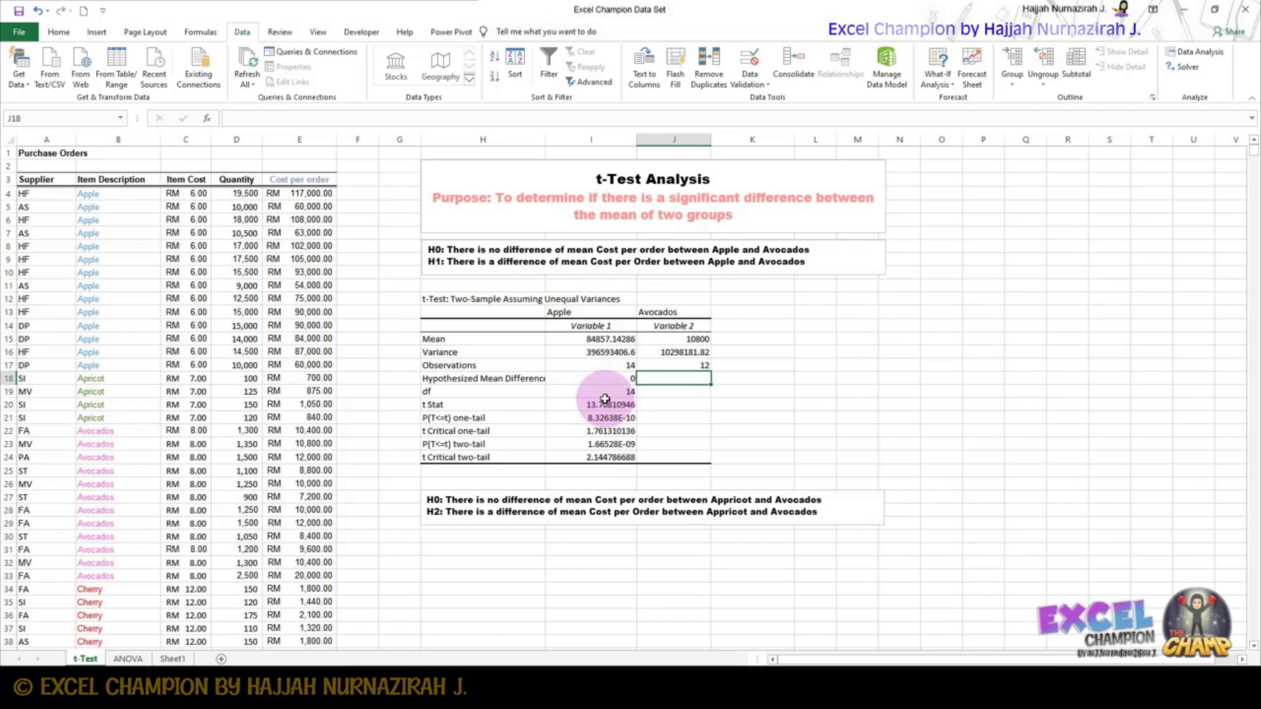
Number the t Stat row by entering 1. in cell G20
click(411, 407)
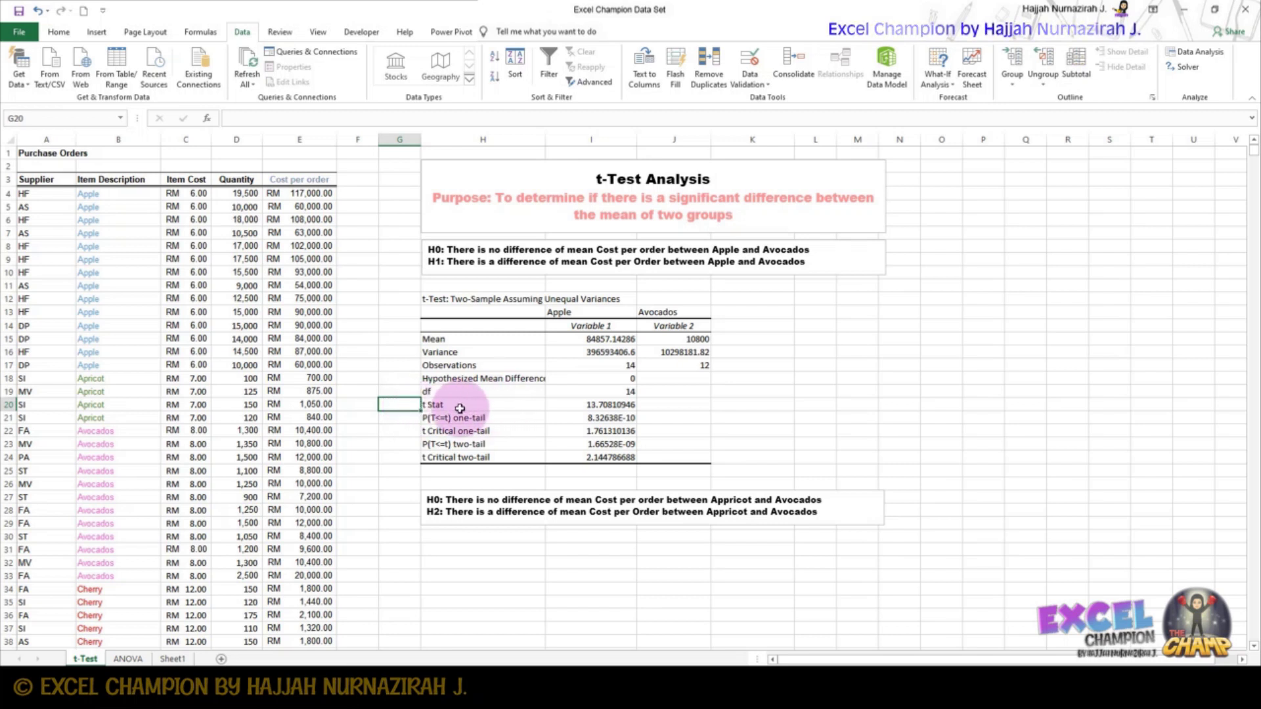
text(13)
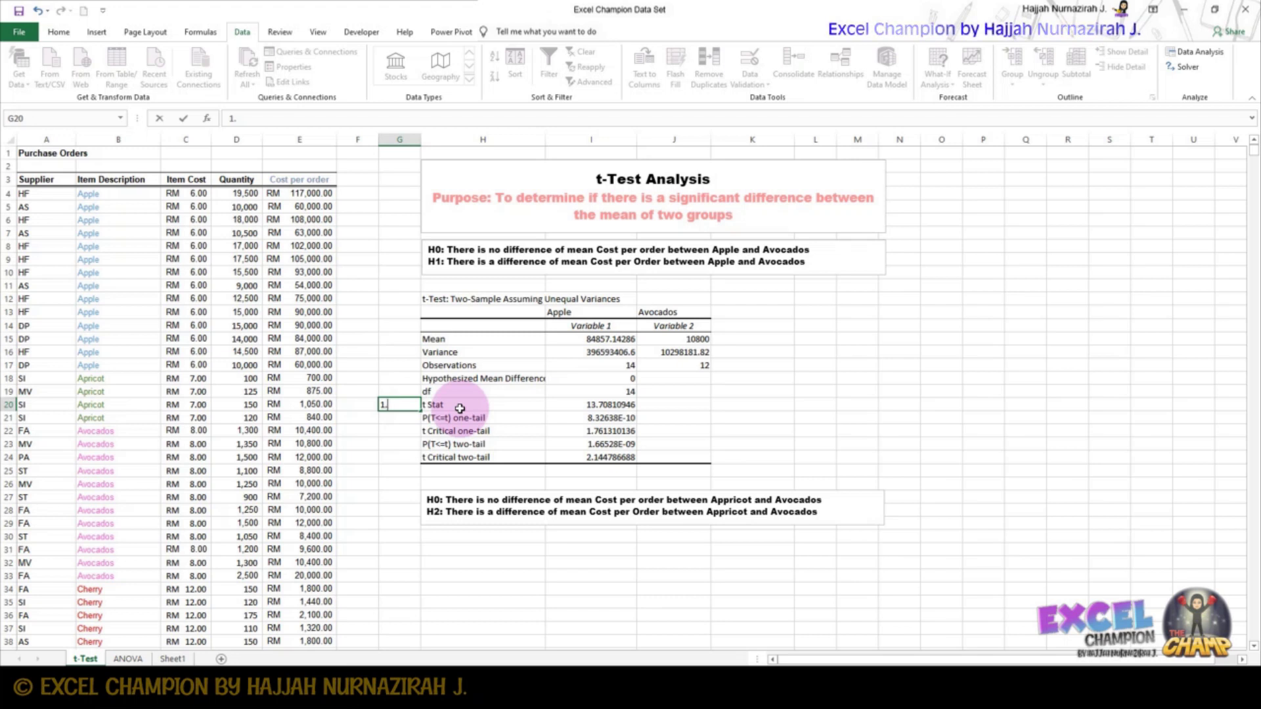
text(.)
click(519, 420)
Highlight the t Stat value in I20 with a yellow fill
click(563, 405)
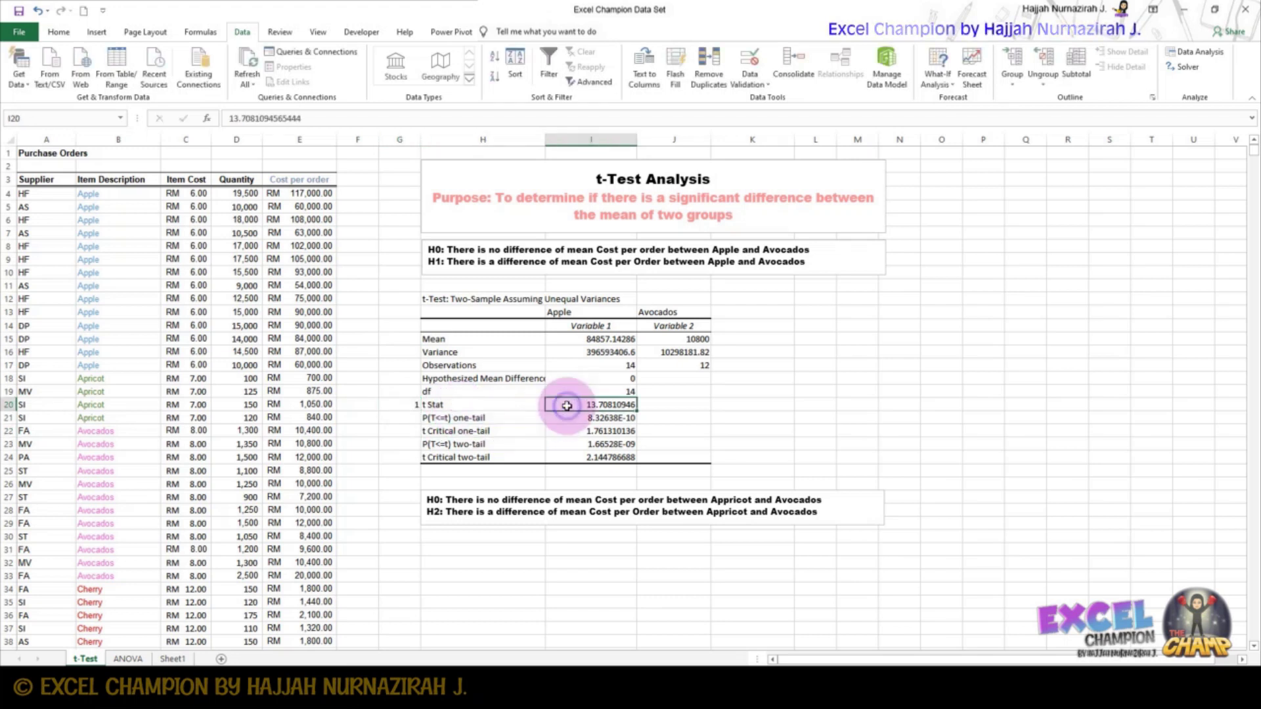
click(64, 36)
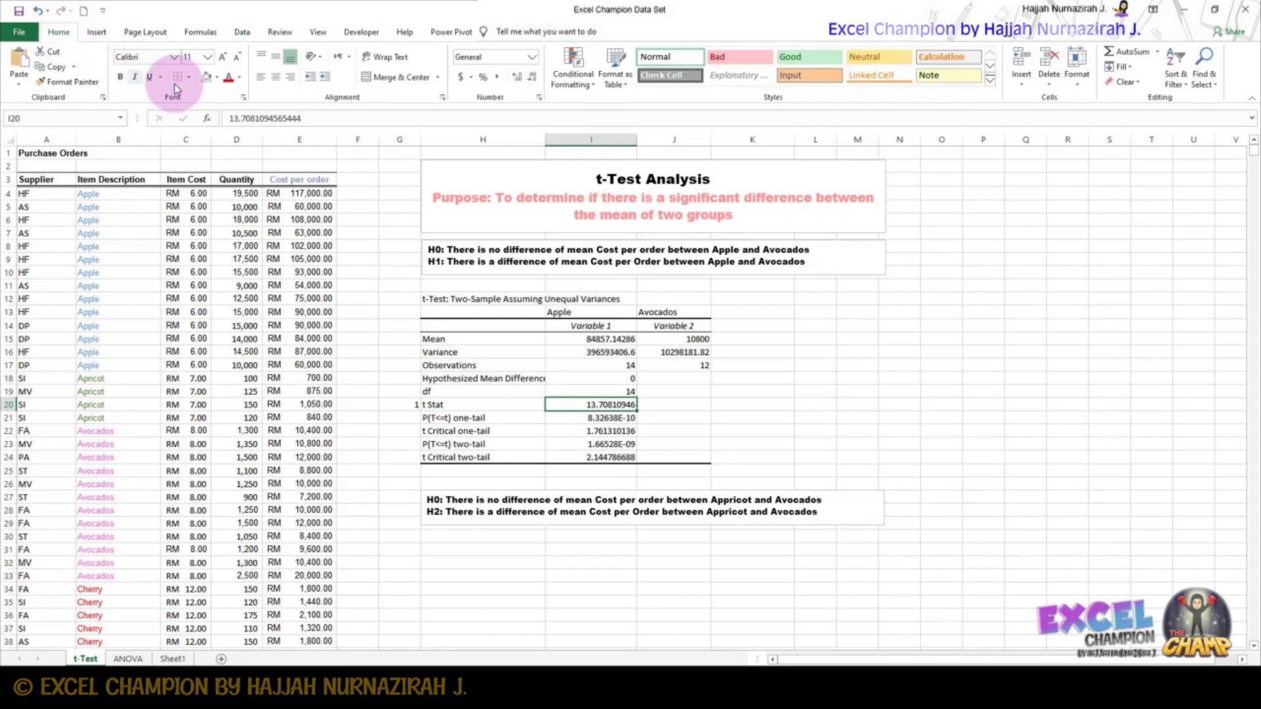
click(219, 82)
click(239, 180)
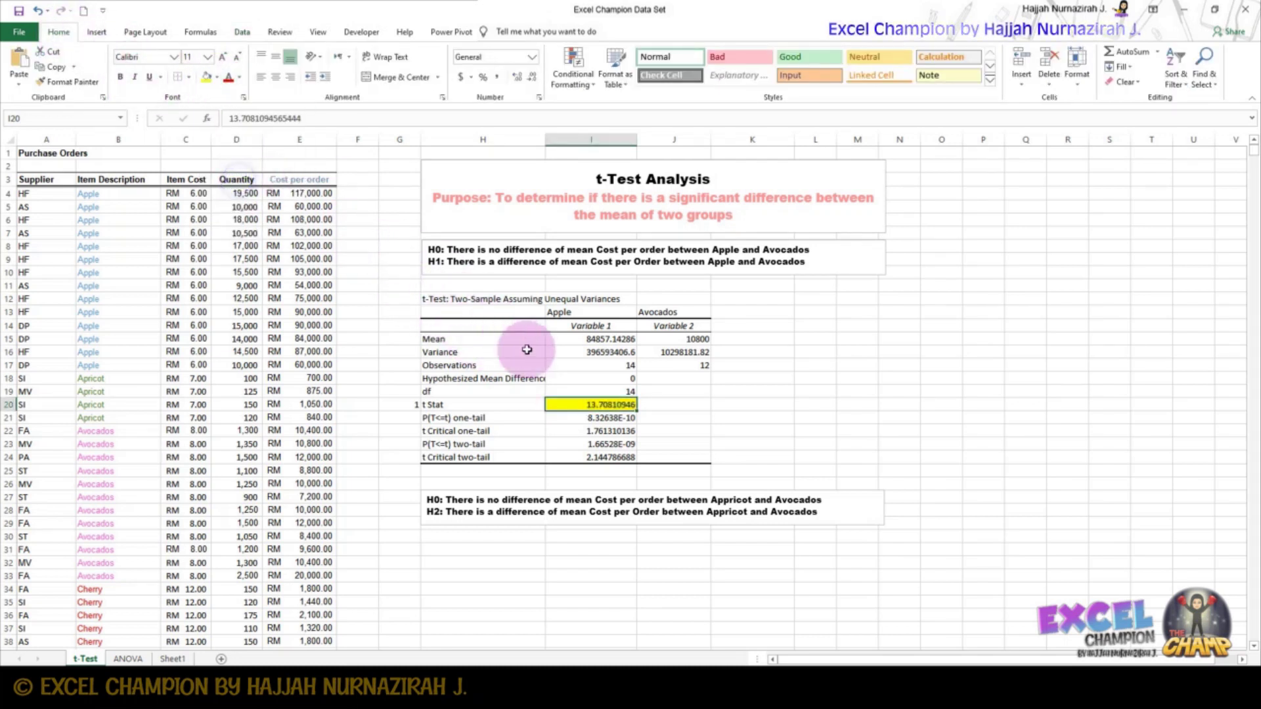
Fill the one-tail P and t Critical values in I21:I22 with light green
click(611, 431)
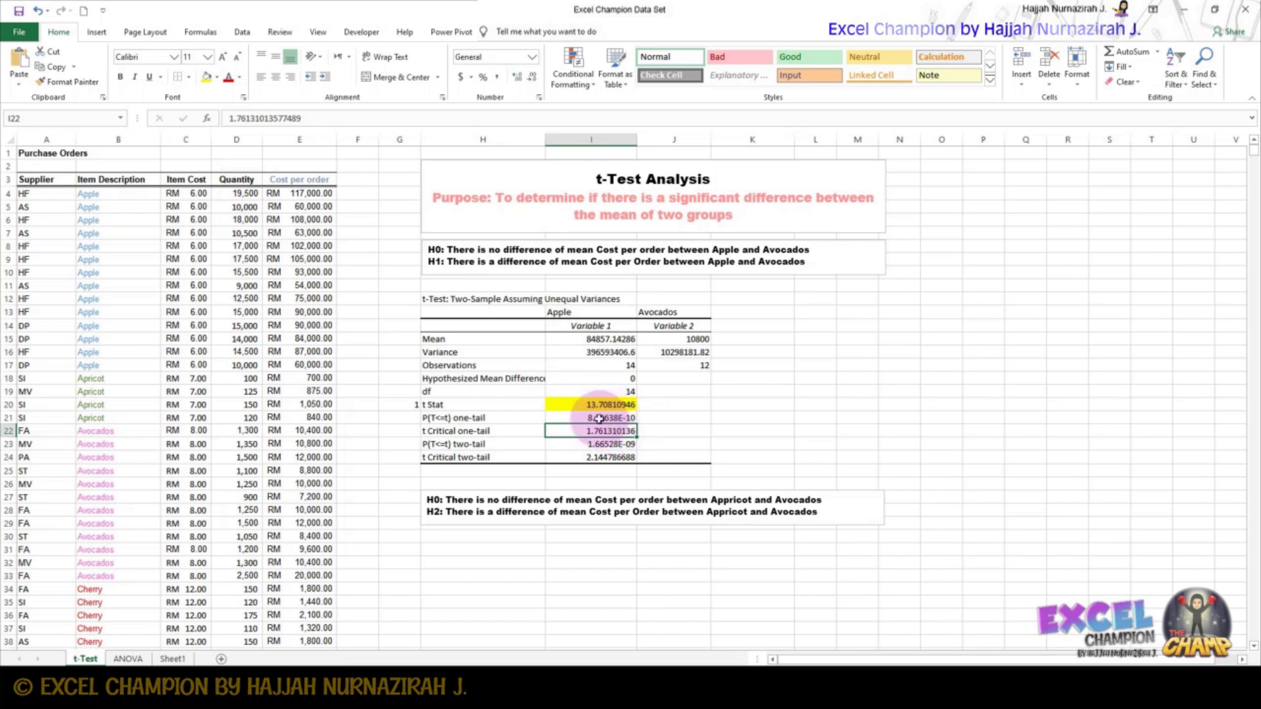
click(607, 445)
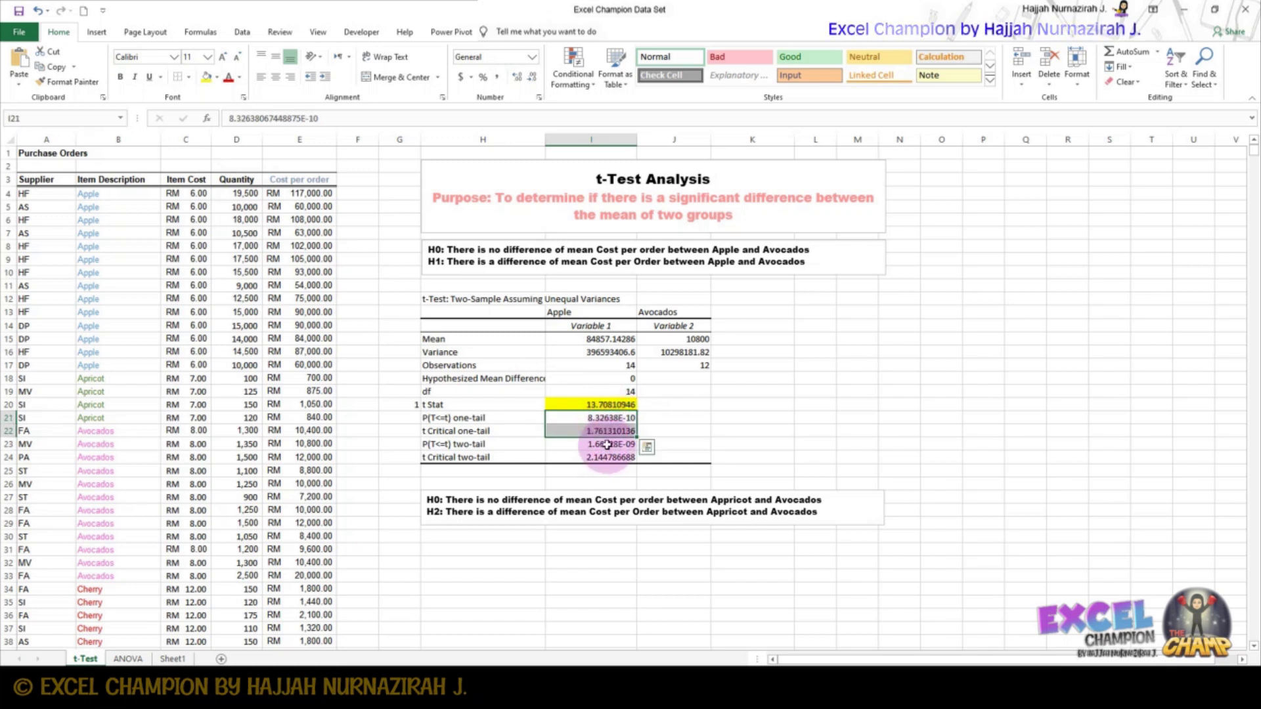
drag(607, 445, 607, 457)
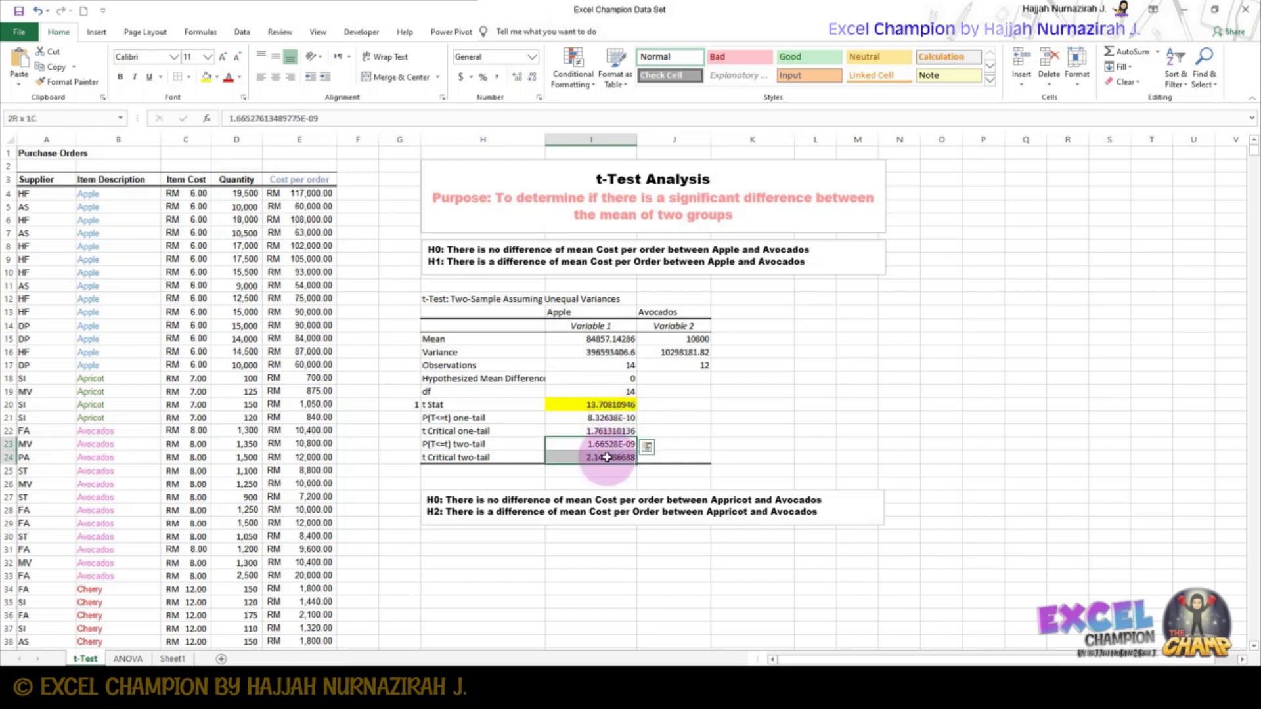
click(601, 405)
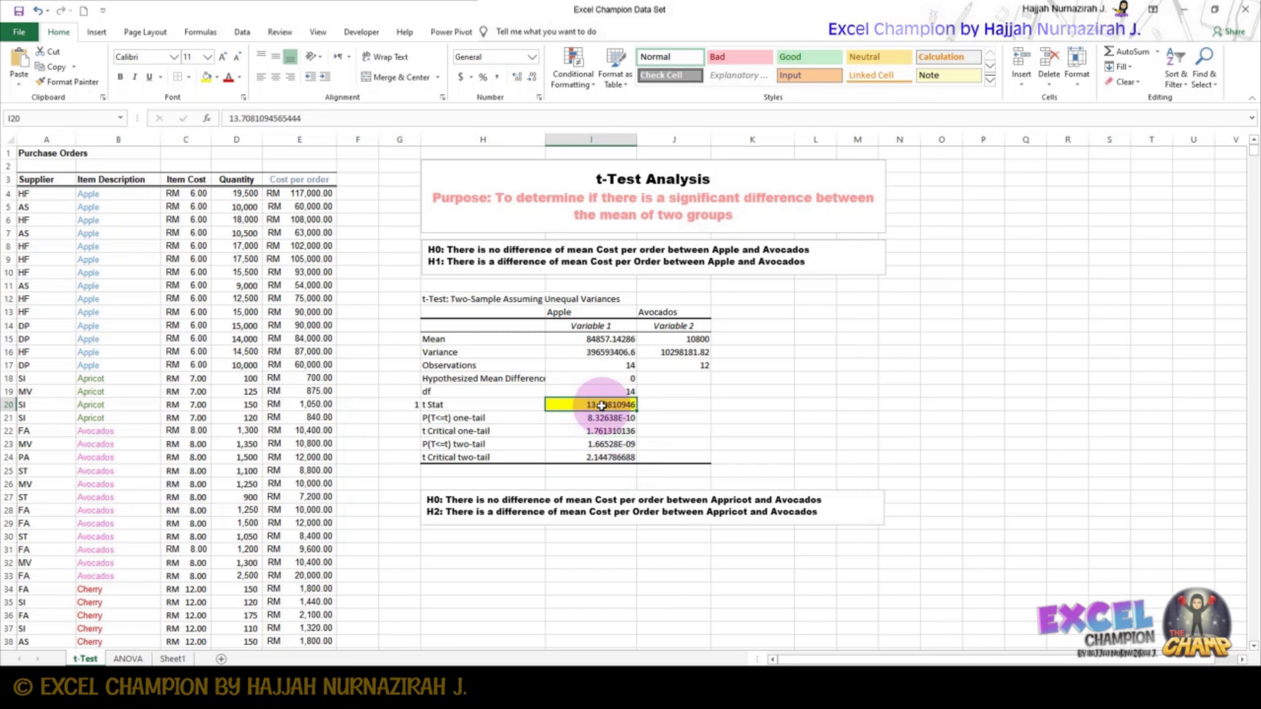
drag(601, 417, 605, 430)
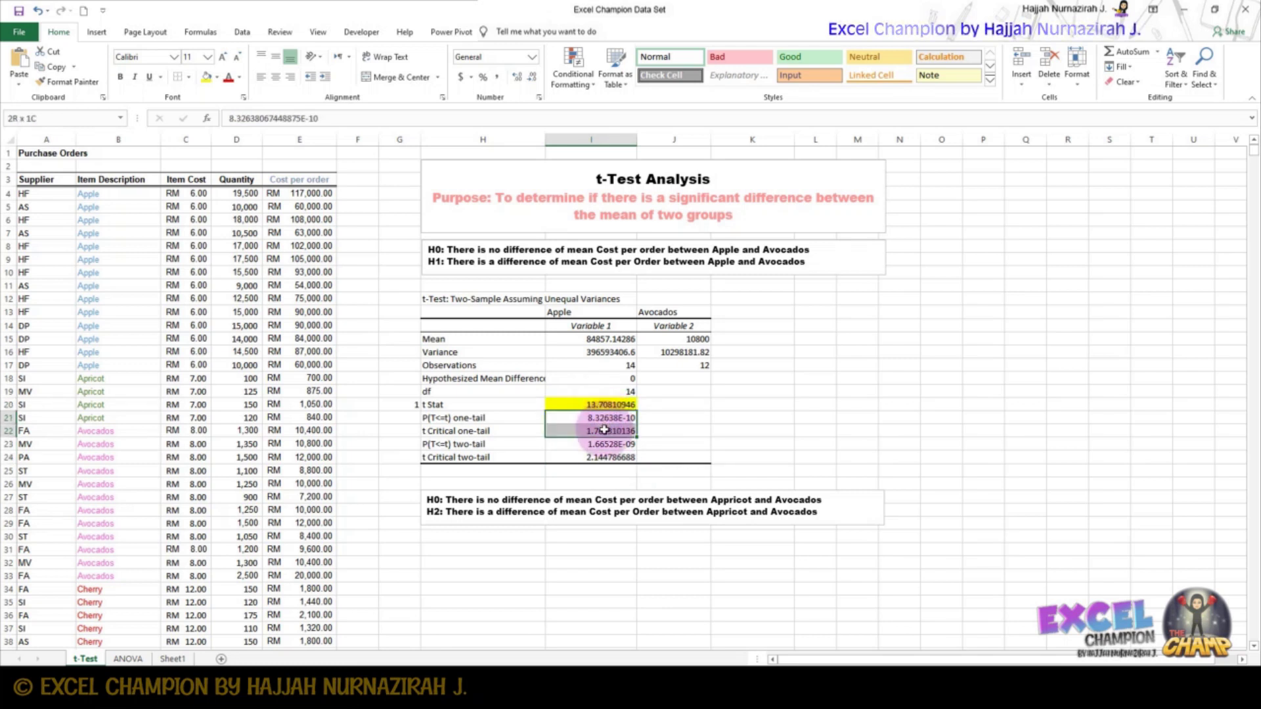
click(215, 77)
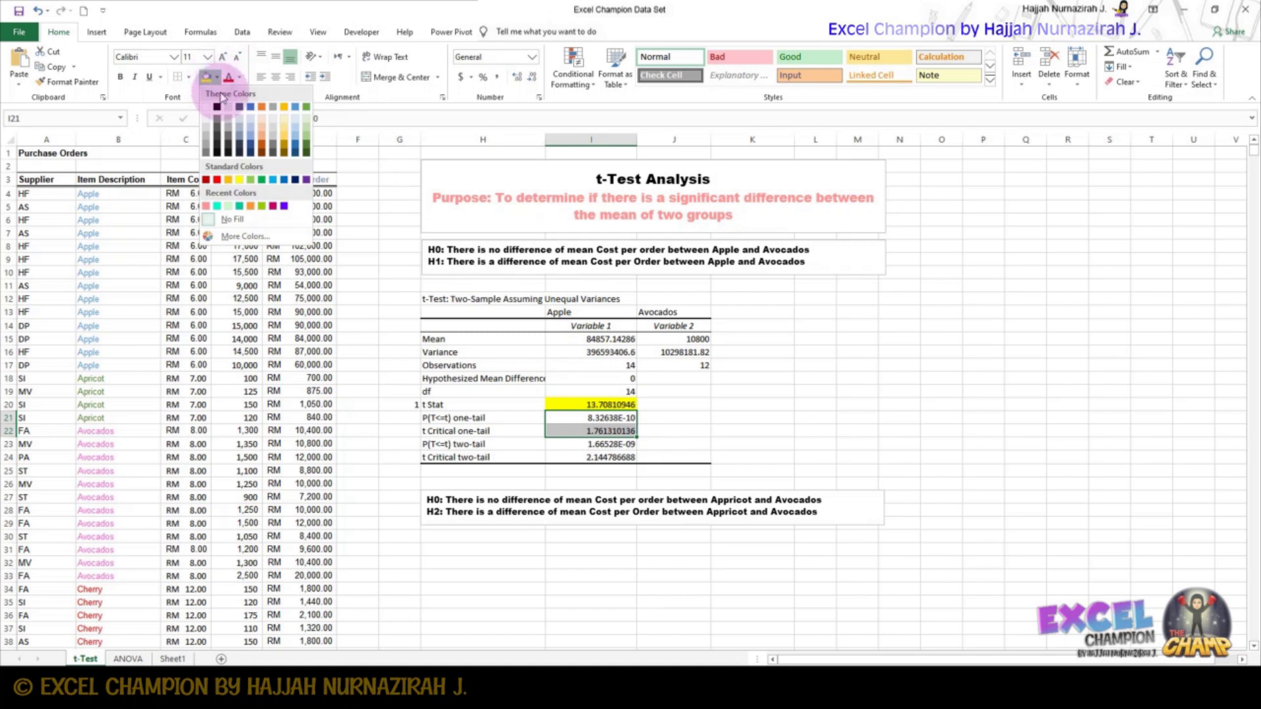
click(228, 206)
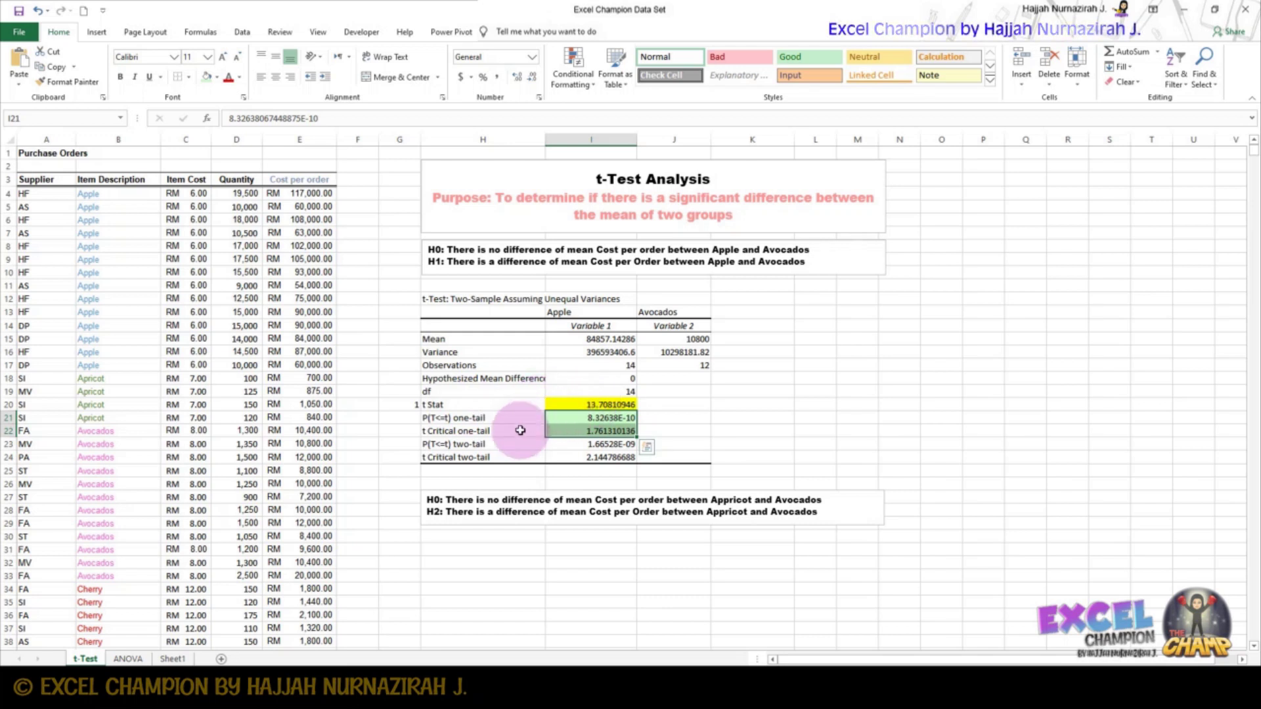
Number the t Critical one-tail row by entering 2. in cell G22
click(408, 430)
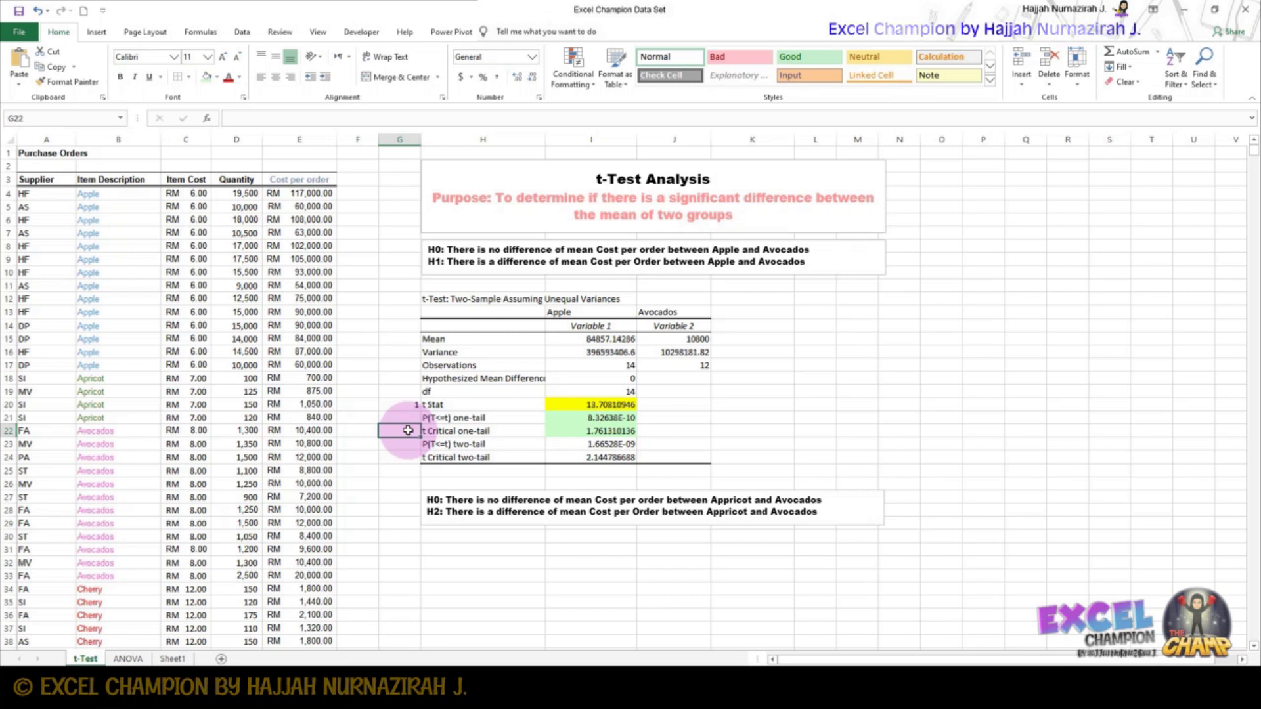
text(2.)
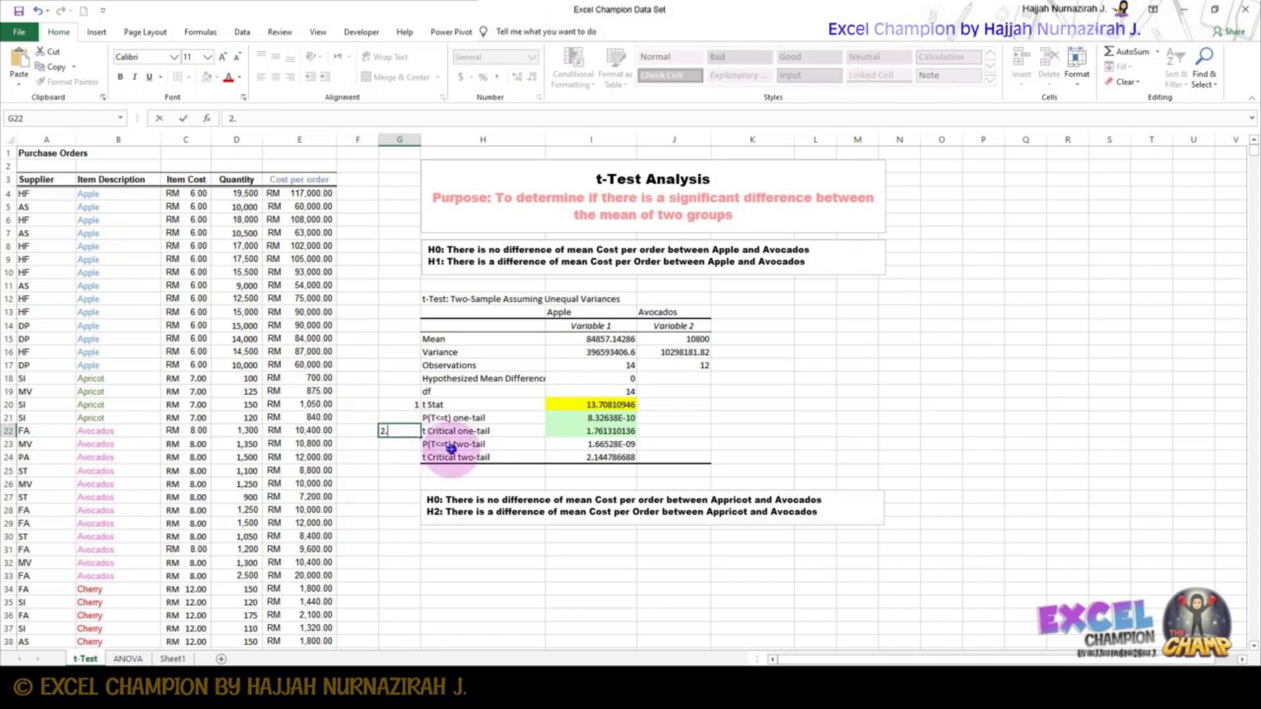
click(449, 442)
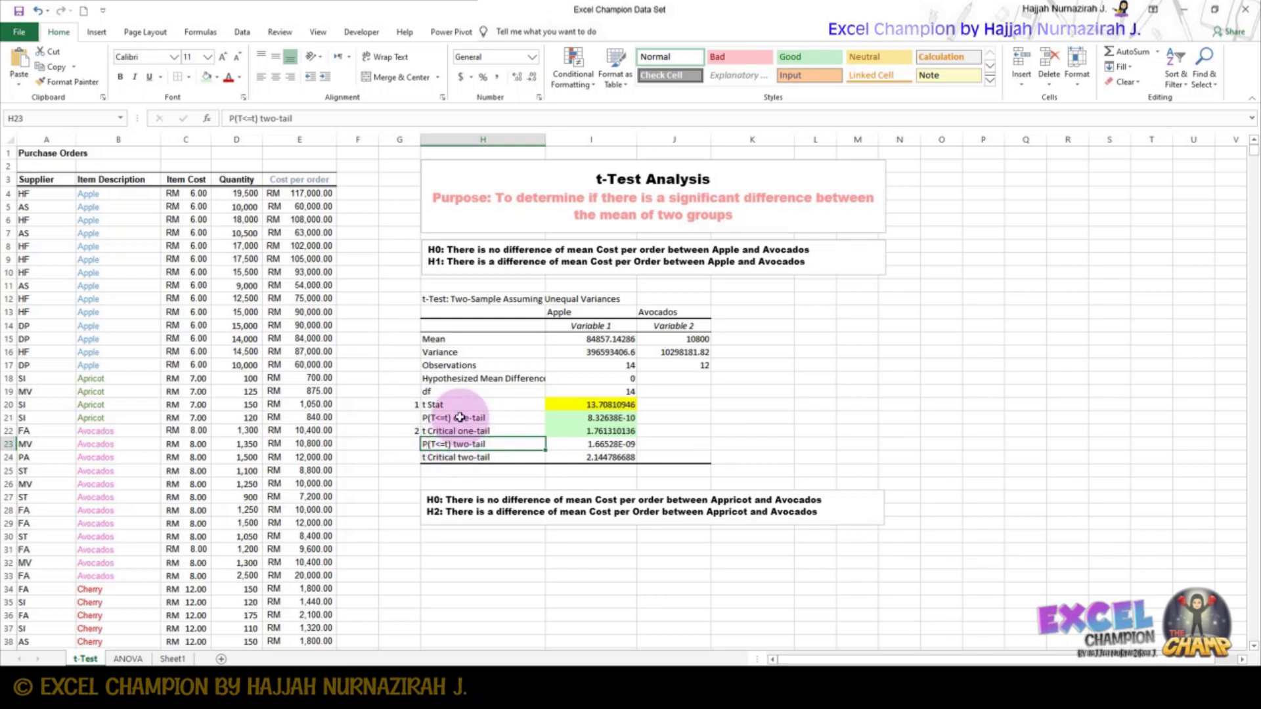
Note the significance threshold <0.05 in K21 beside the one-tail P value and review the Apple and Avocados null hypothesis
click(408, 418)
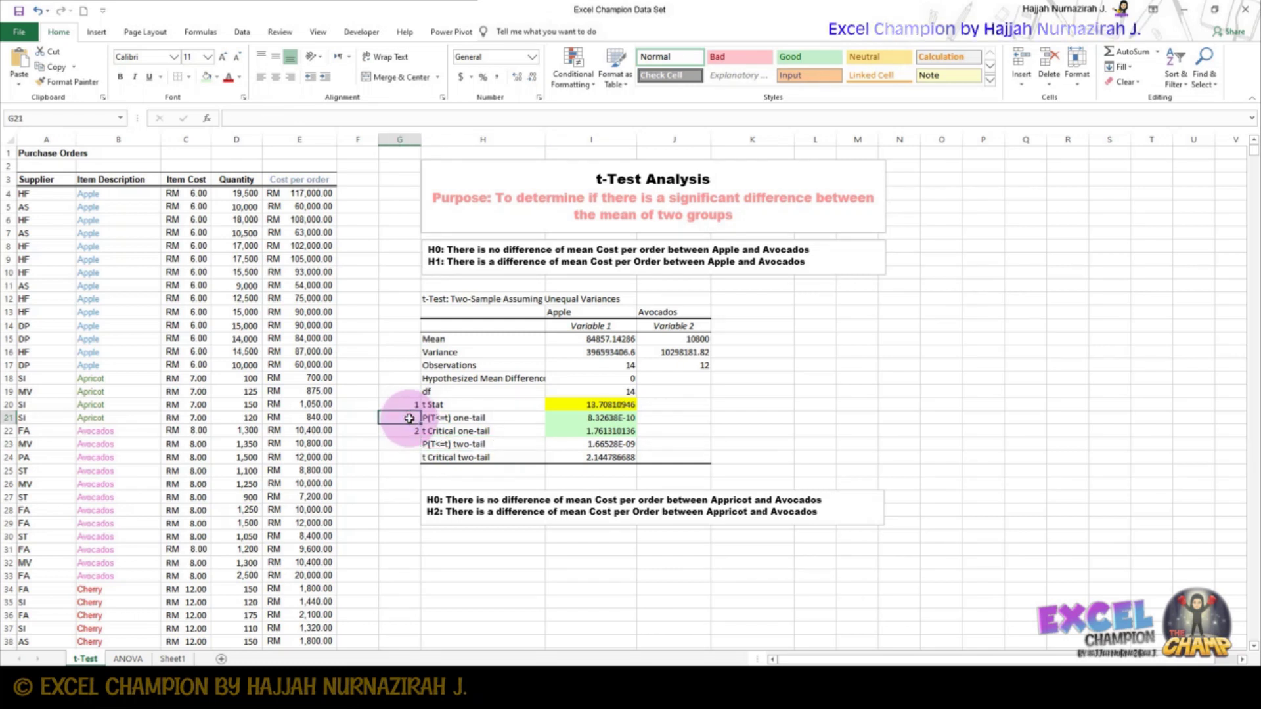
click(587, 418)
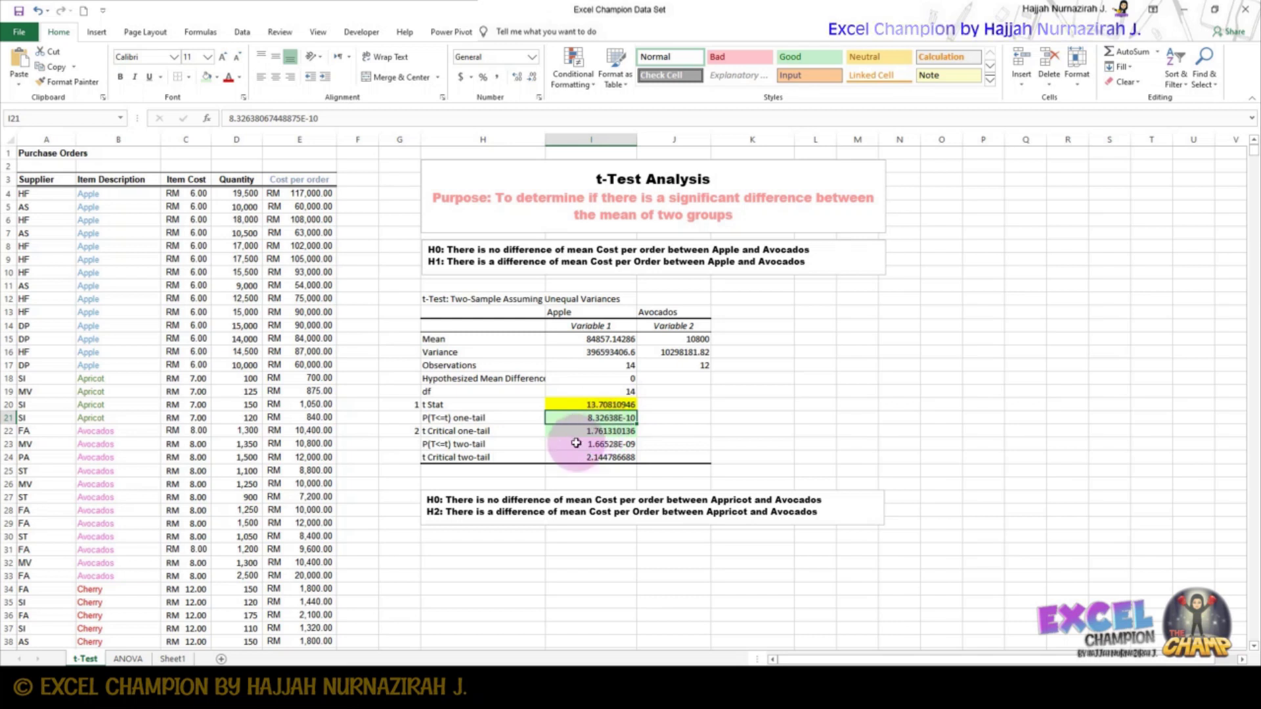
click(730, 418)
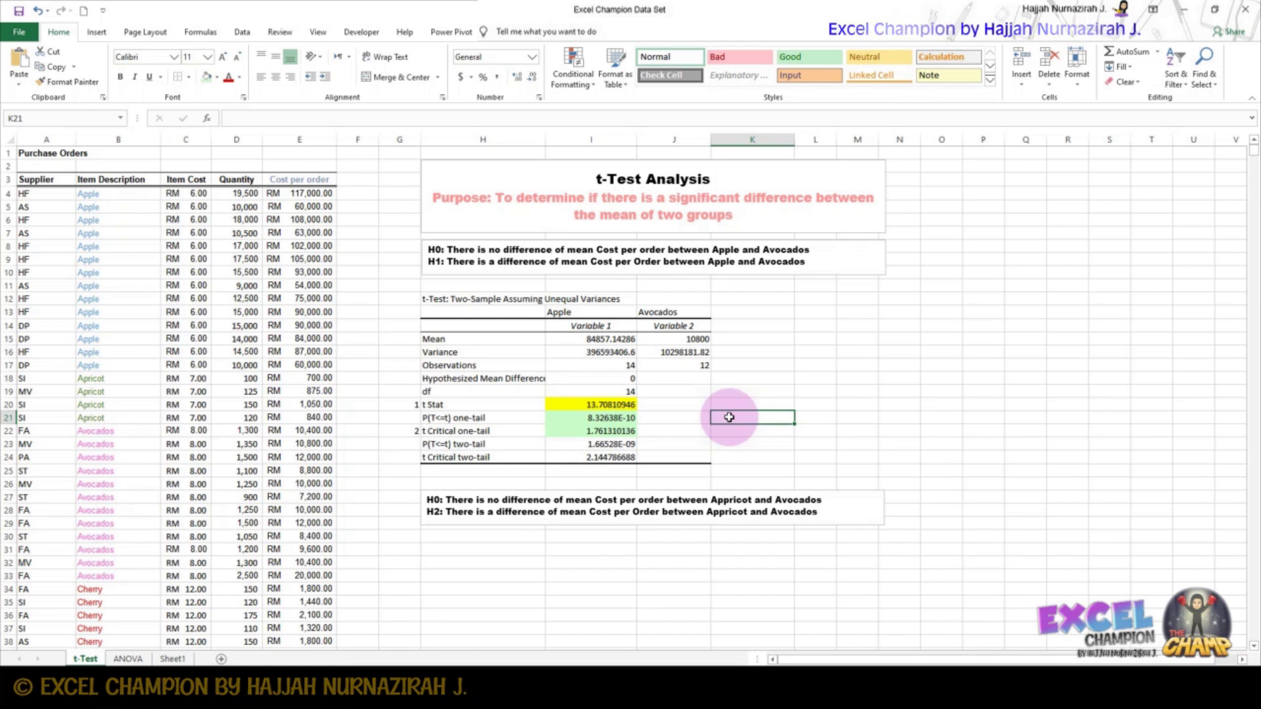
text(<0.05)
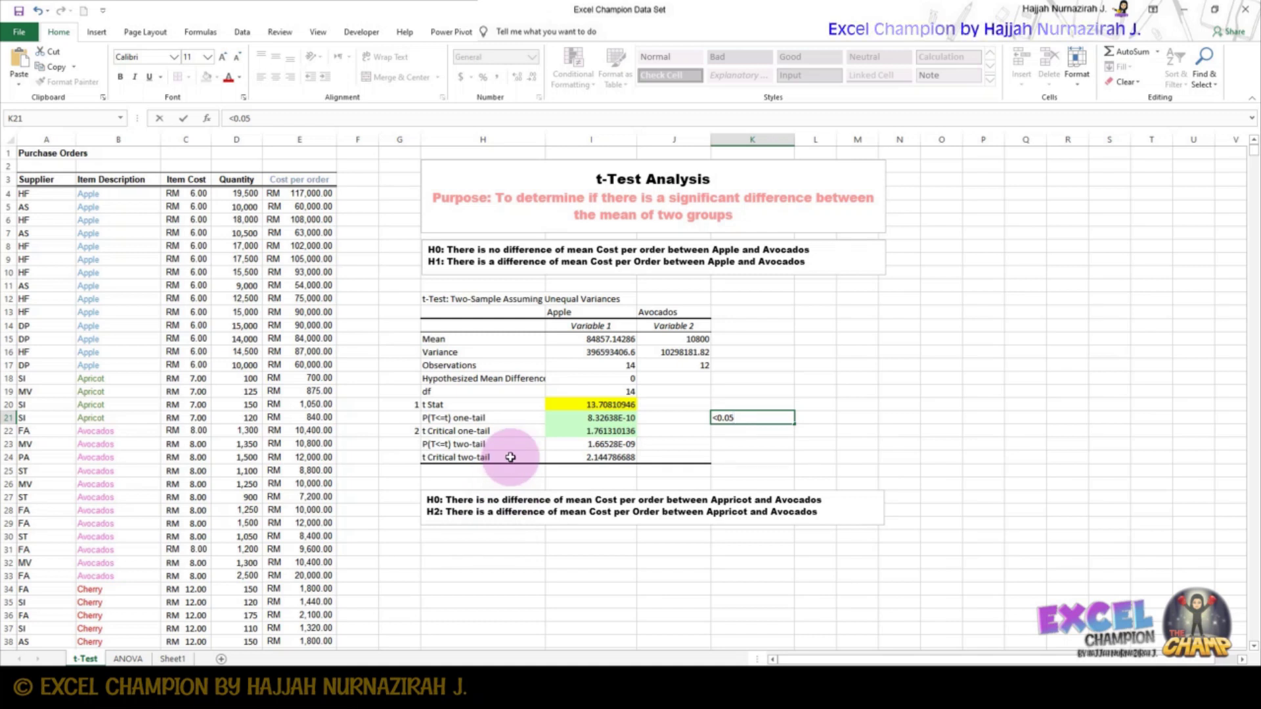
drag(425, 250, 796, 258)
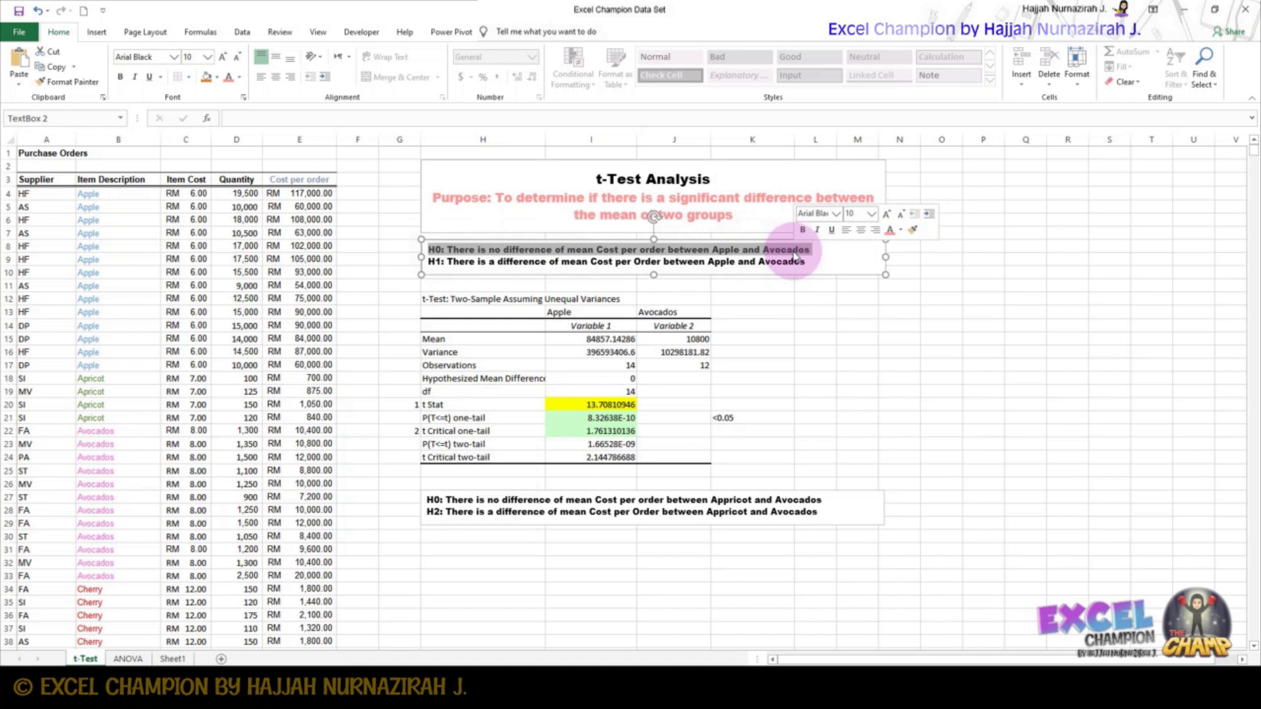
click(737, 421)
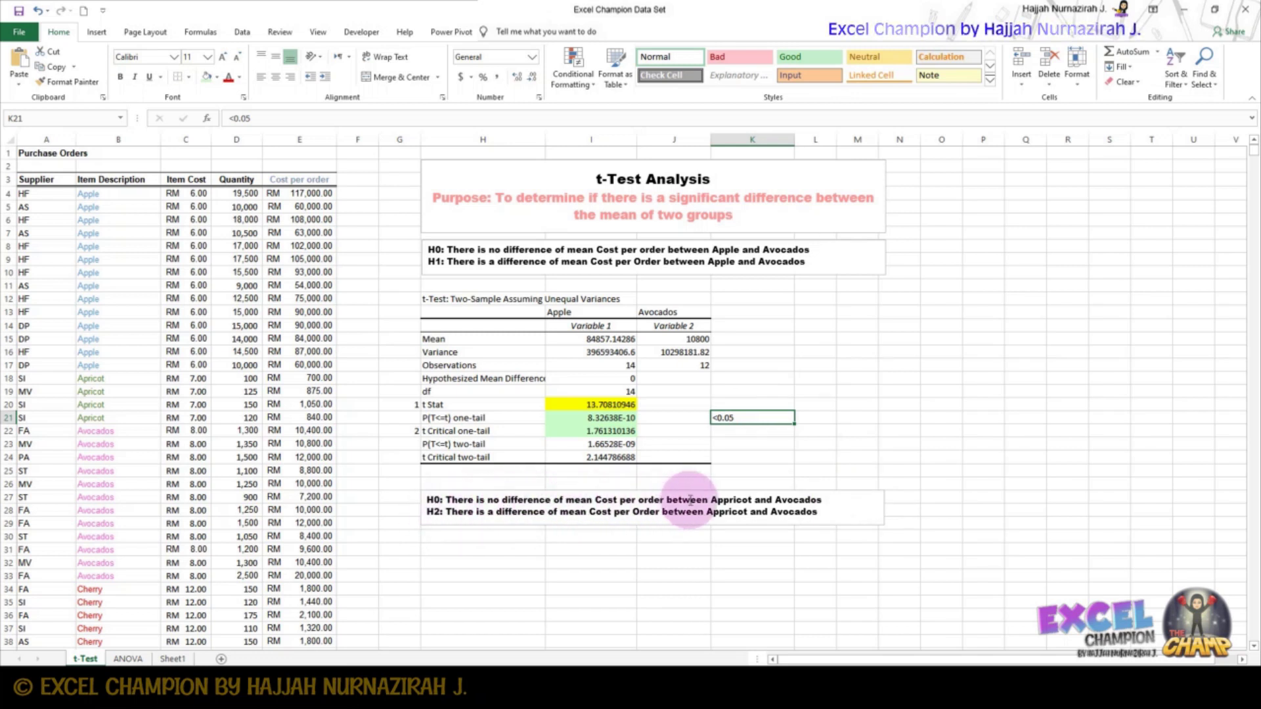
Start another t-Test: Two-Sample Assuming Unequal Variances analysis and clear both variable ranges left from the previous test
click(821, 497)
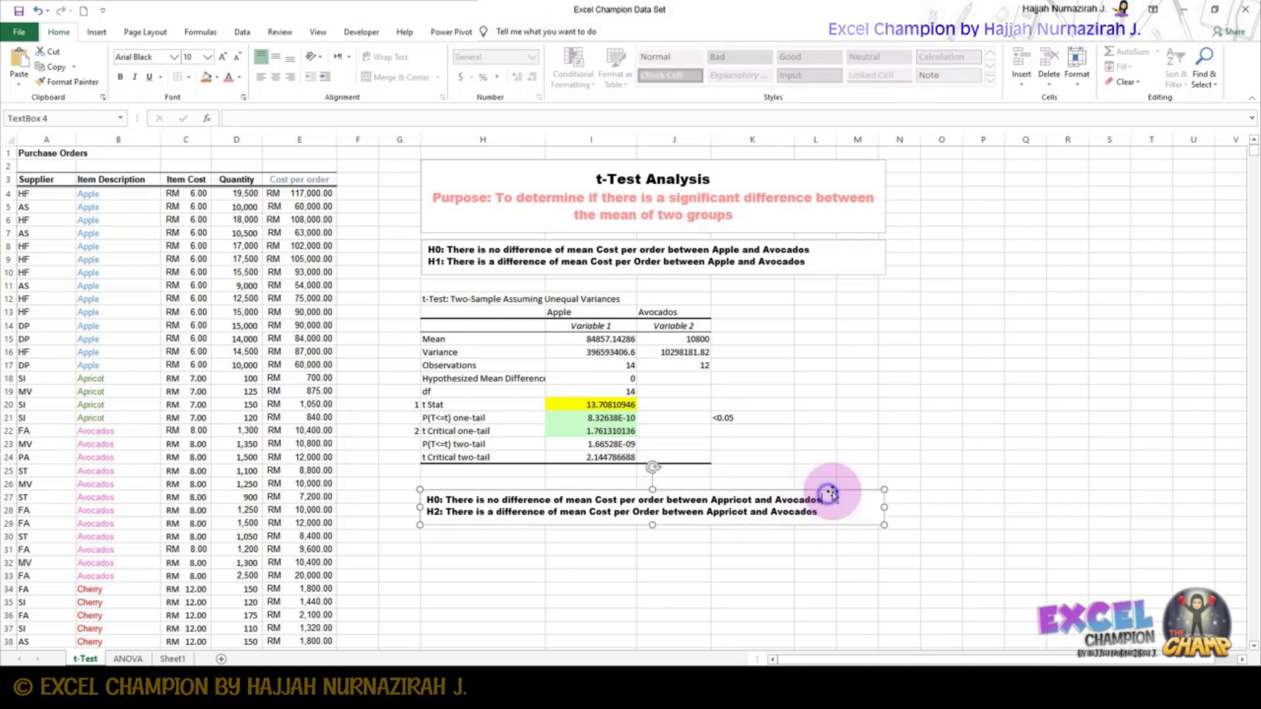
click(242, 31)
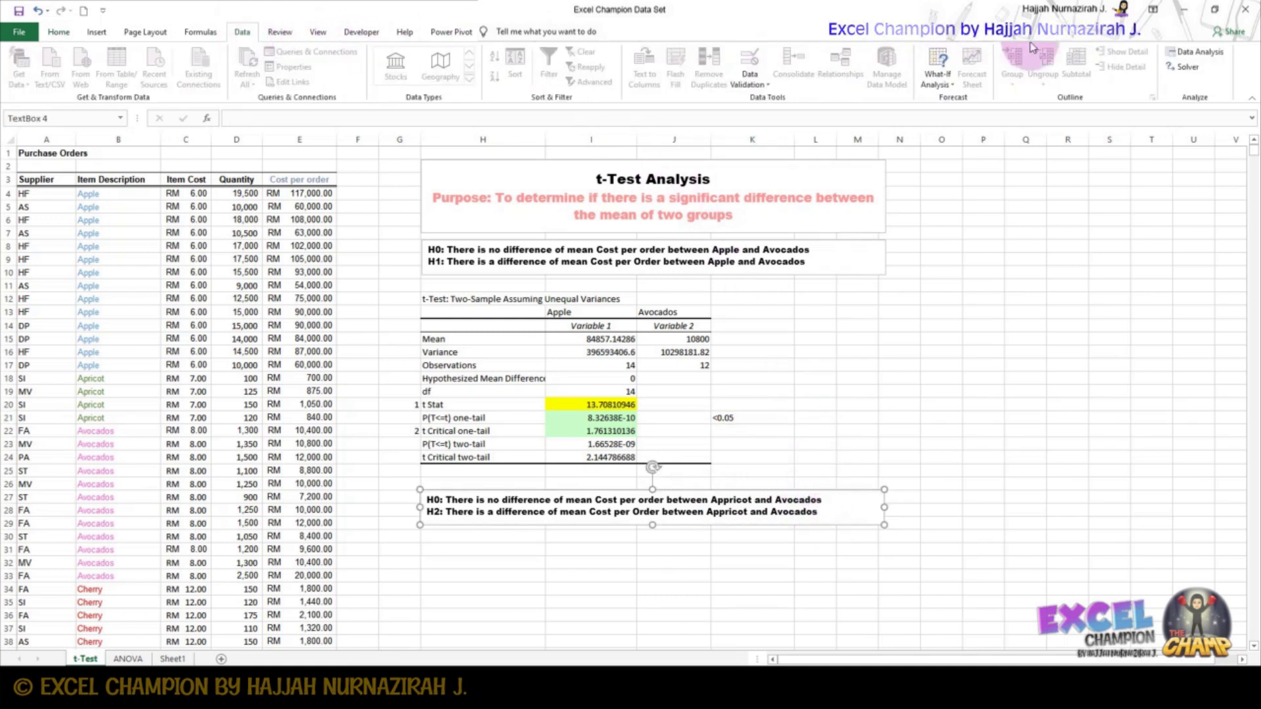
click(1209, 54)
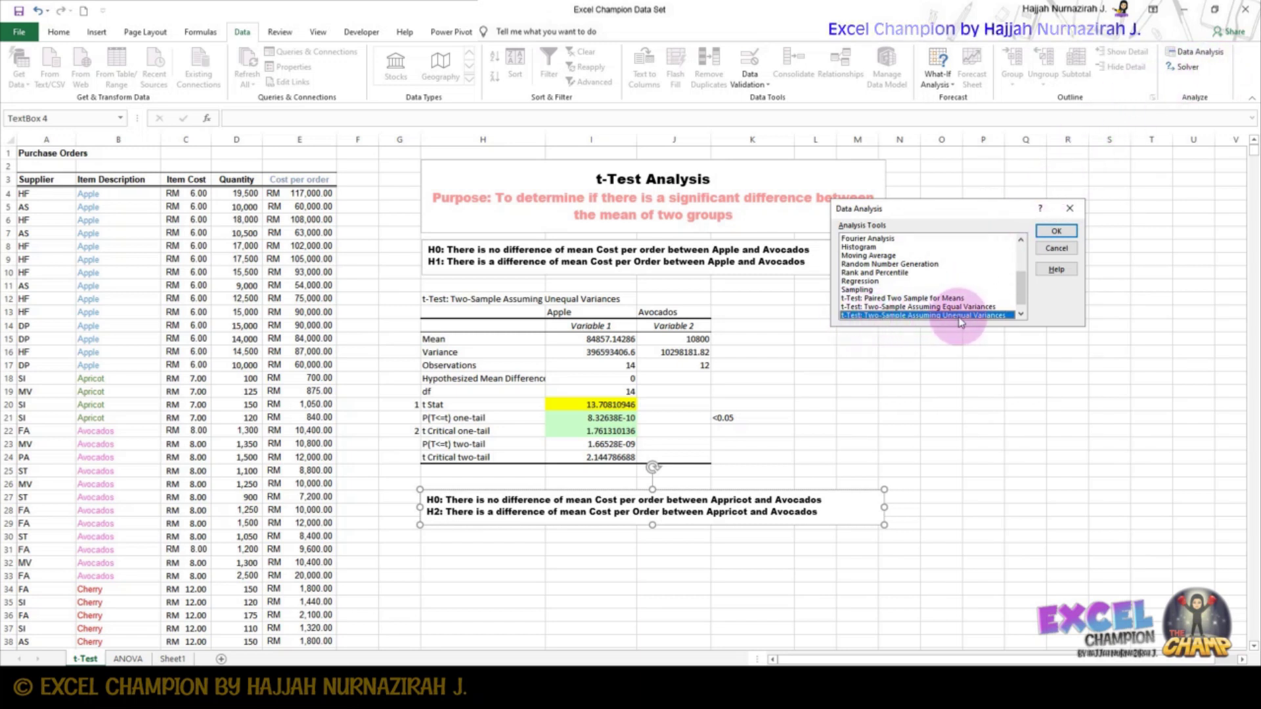
click(1056, 230)
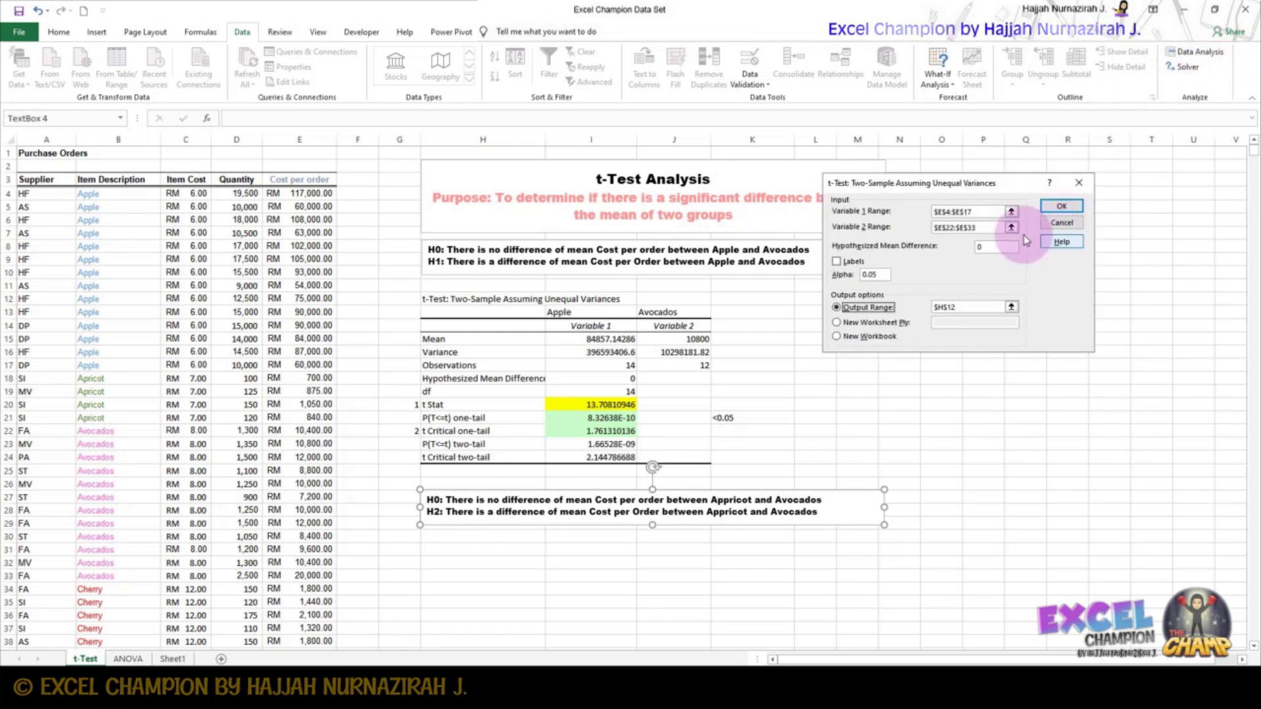
click(994, 212)
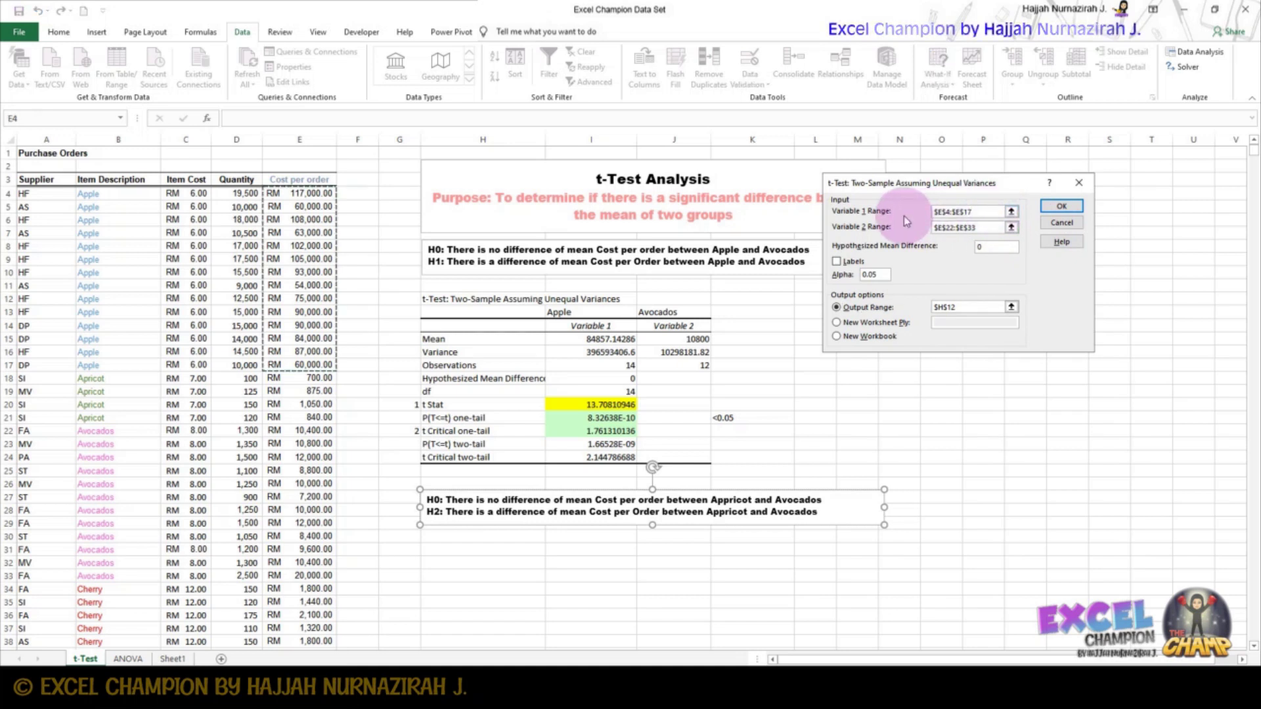
drag(973, 212, 928, 230)
key(Delete)
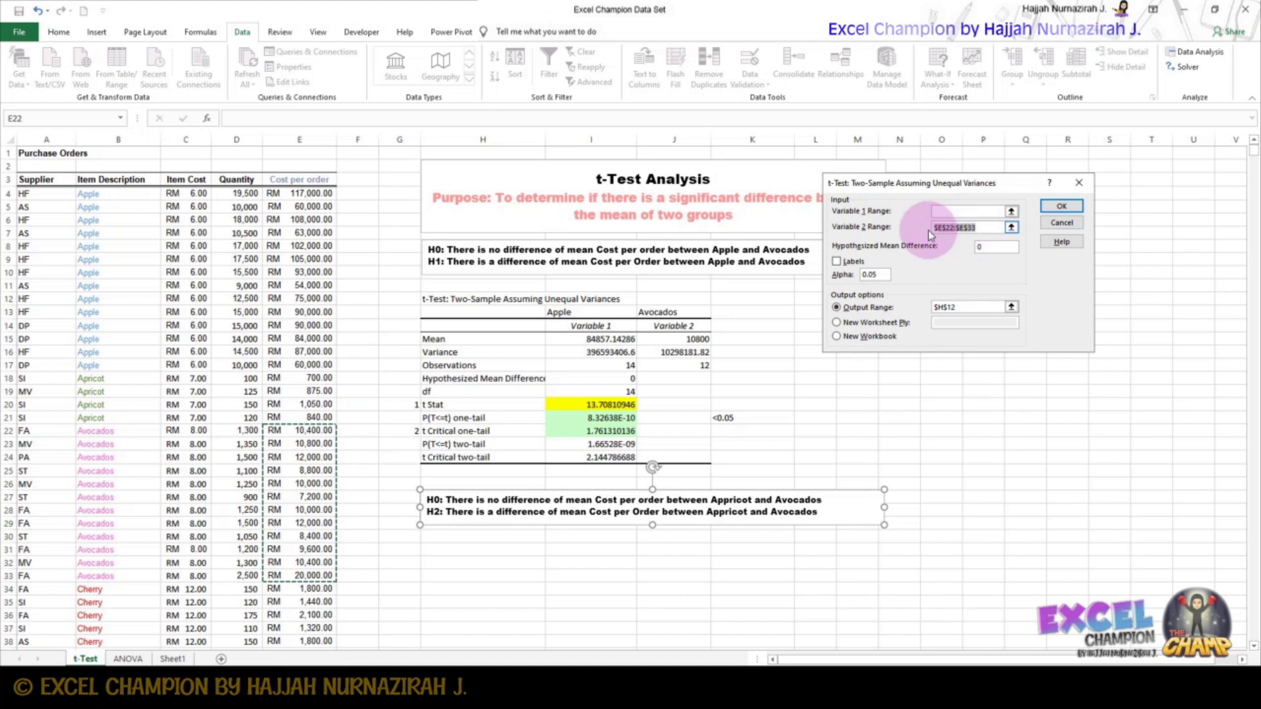
key(Delete)
Replace the test's output range with cell L31
click(966, 306)
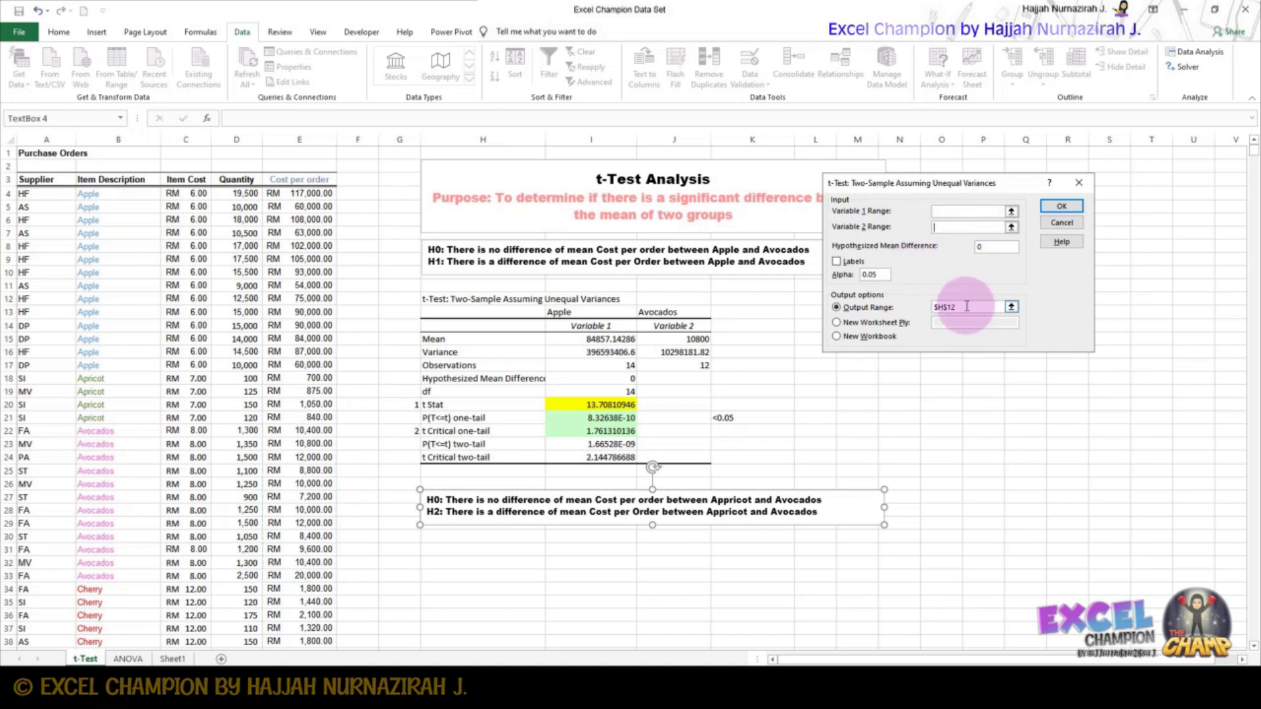
drag(965, 306, 915, 304)
key(Delete)
click(843, 532)
click(815, 549)
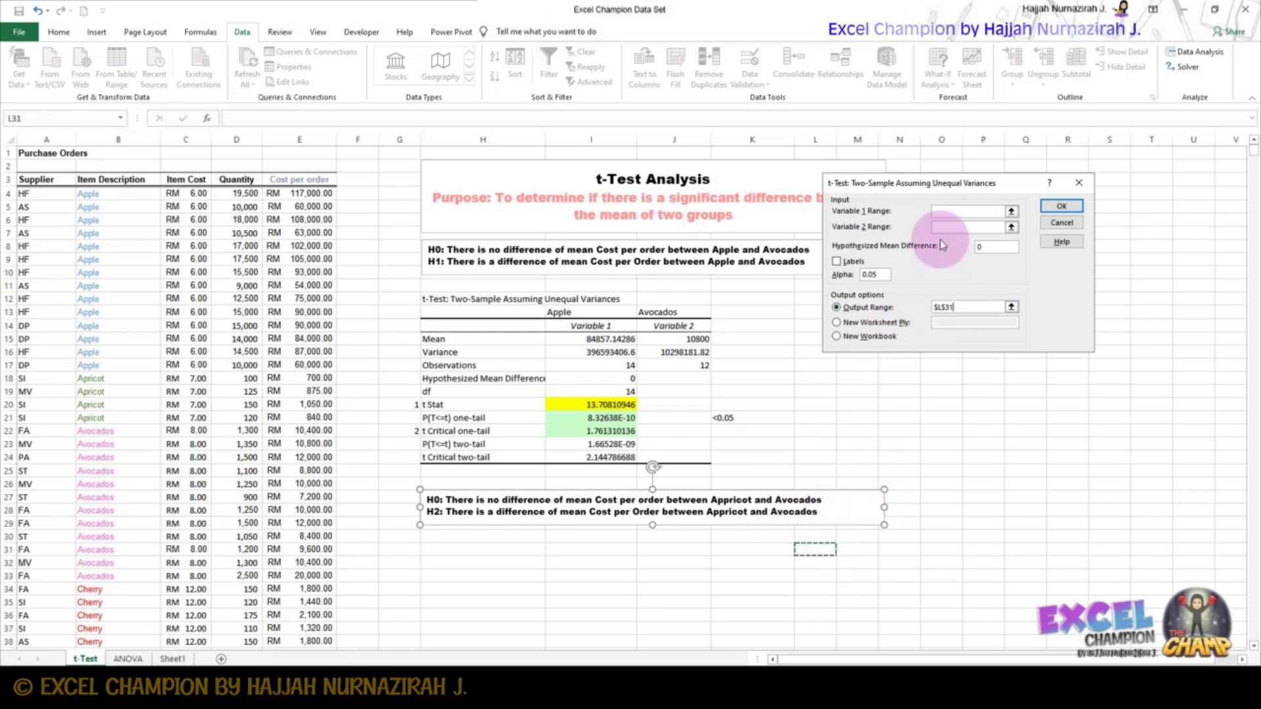
Set the Variable 1 range to the Apricot costs E18:E21 and the Variable 2 range to the Avocados costs E22:E33
click(939, 210)
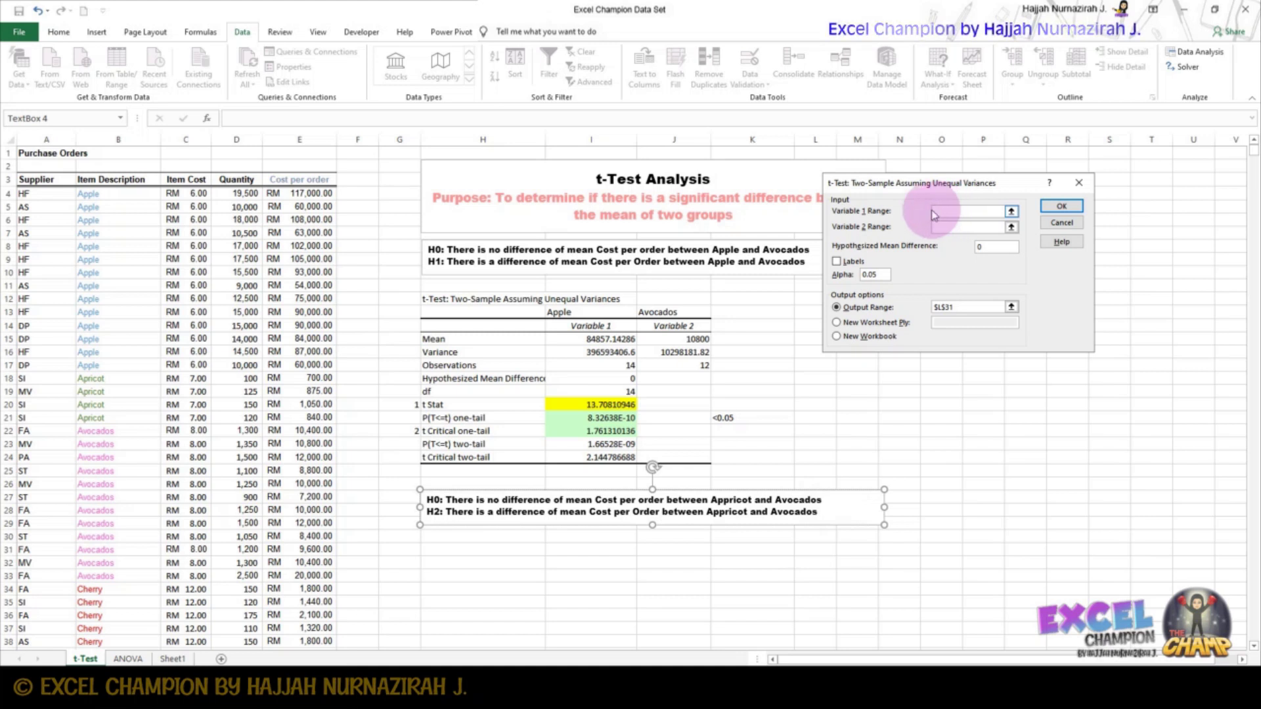
drag(289, 376, 280, 411)
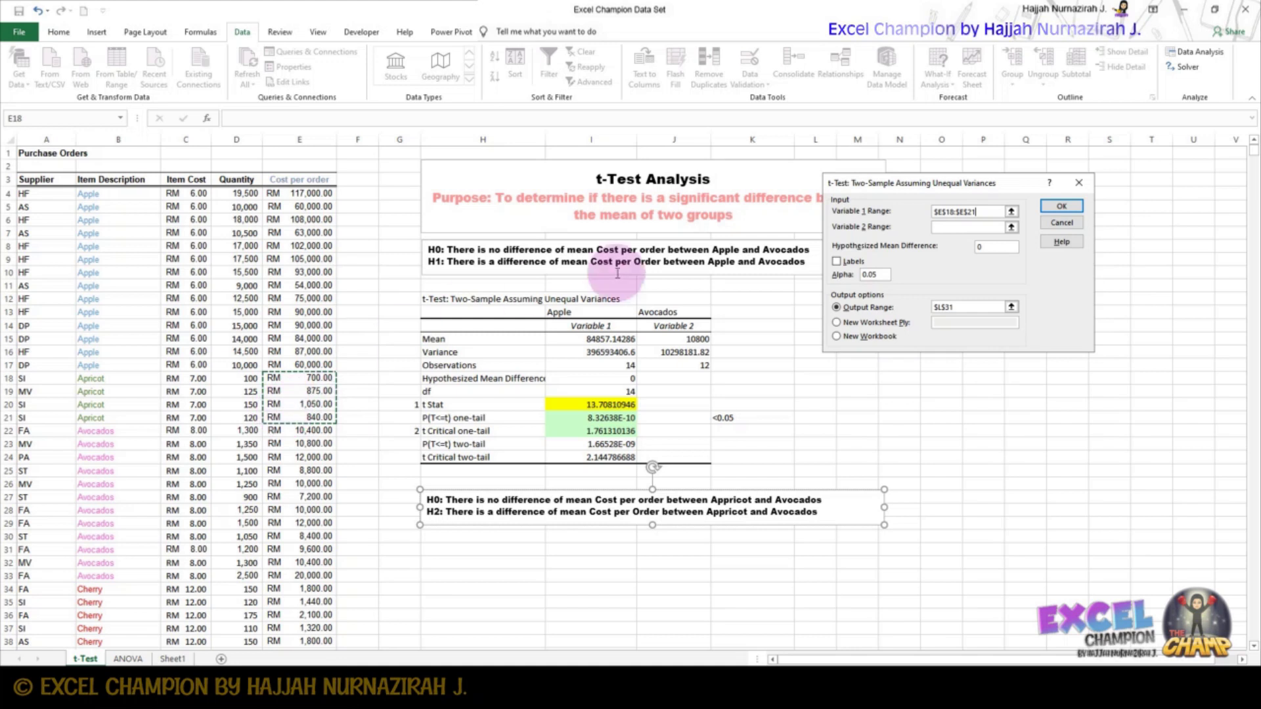
click(953, 228)
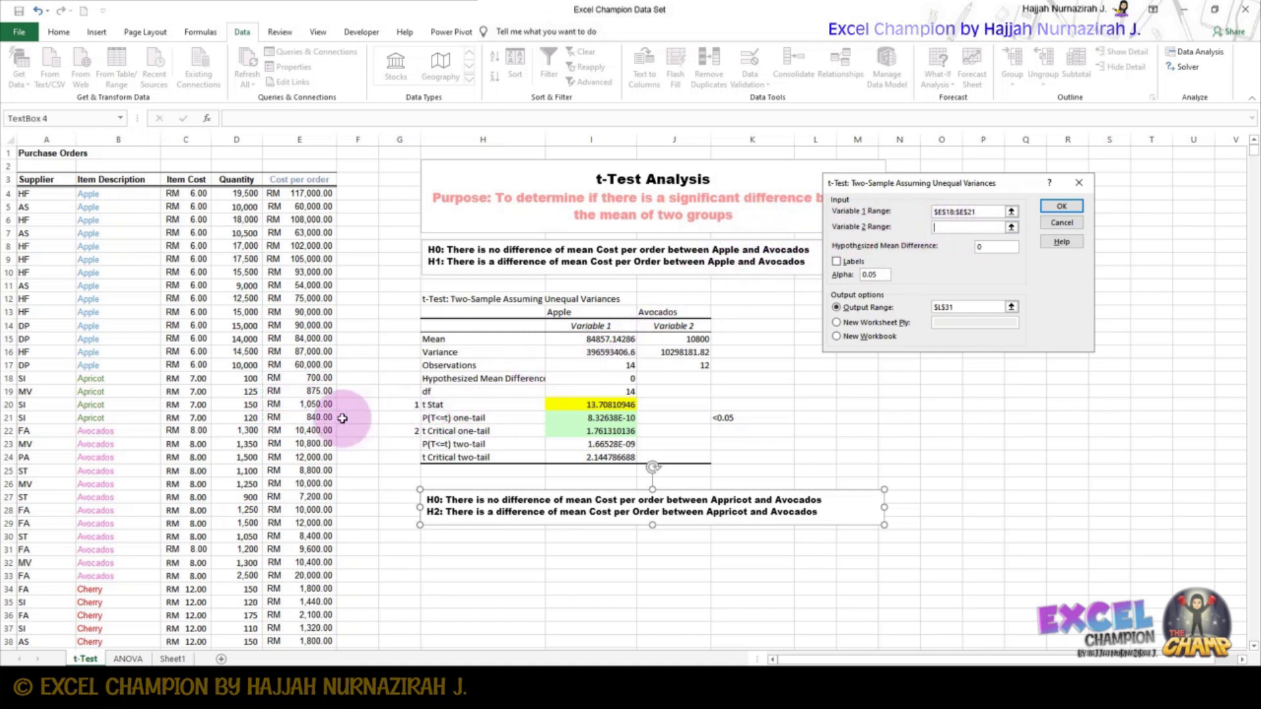
drag(317, 432, 305, 579)
click(854, 309)
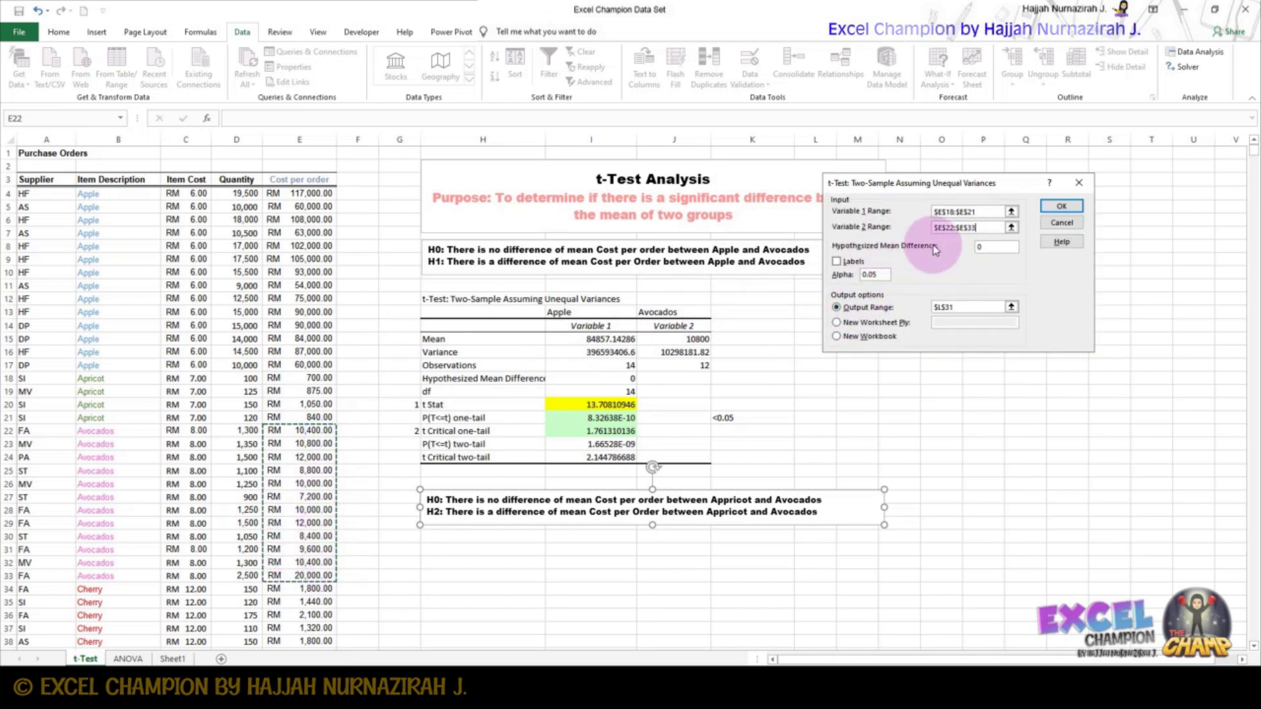
click(993, 249)
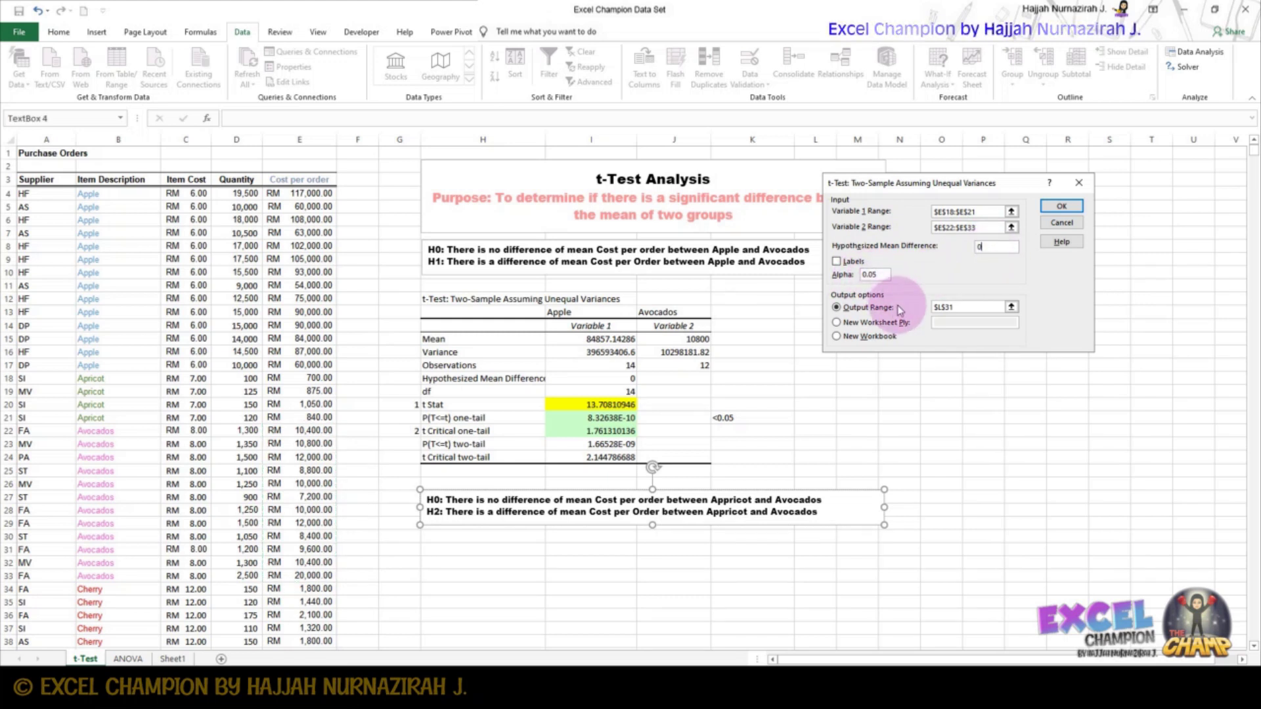
Set the output range to H31, below the second hypothesis box, and run the t-test
click(966, 306)
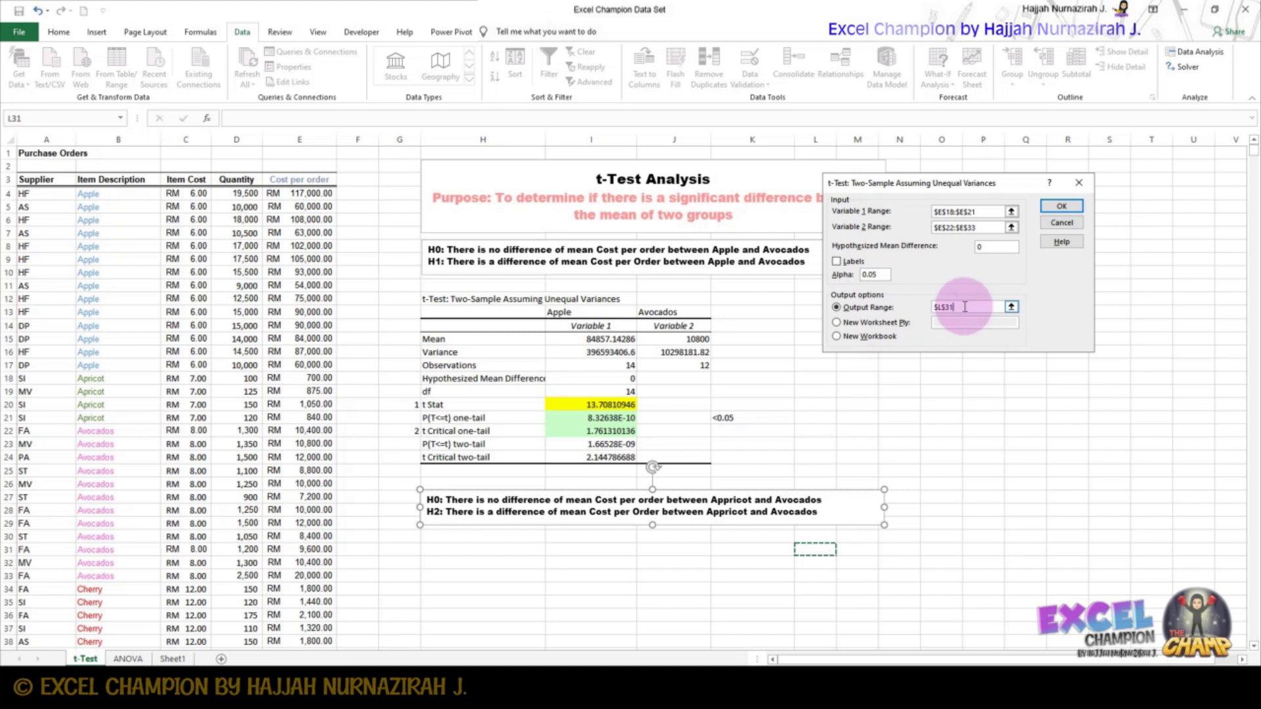
click(963, 307)
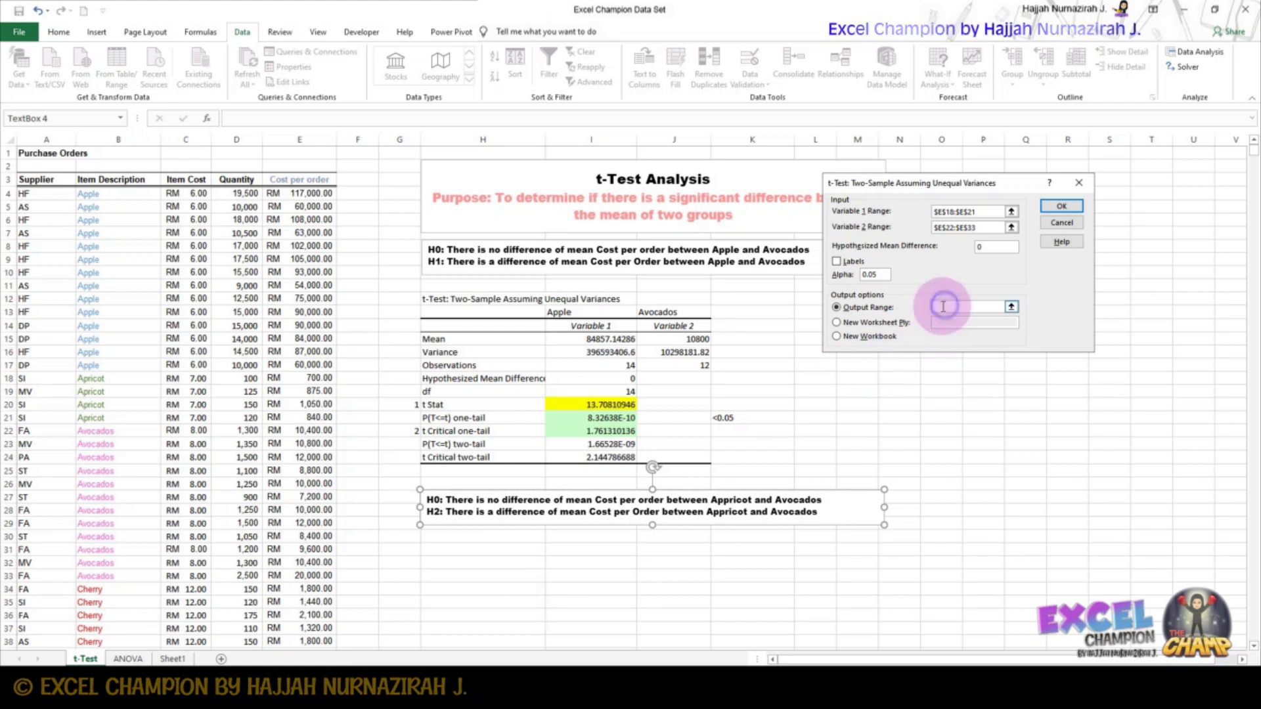
click(482, 548)
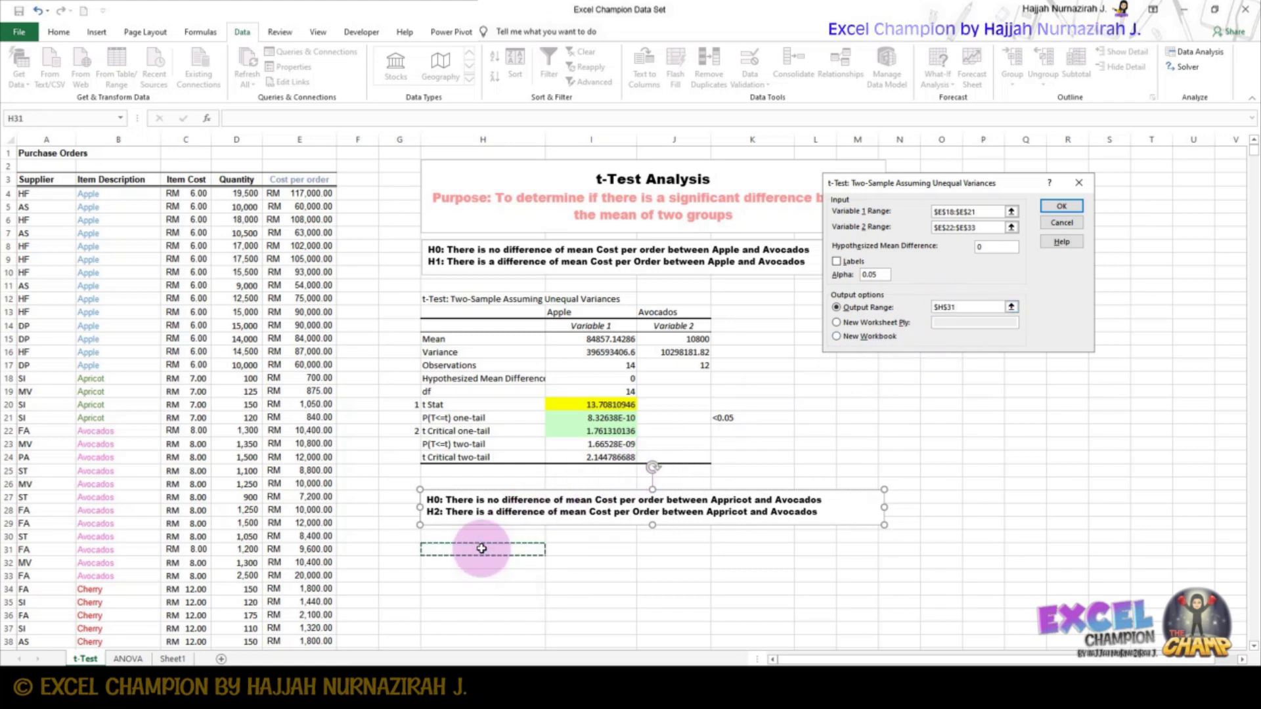
click(1059, 207)
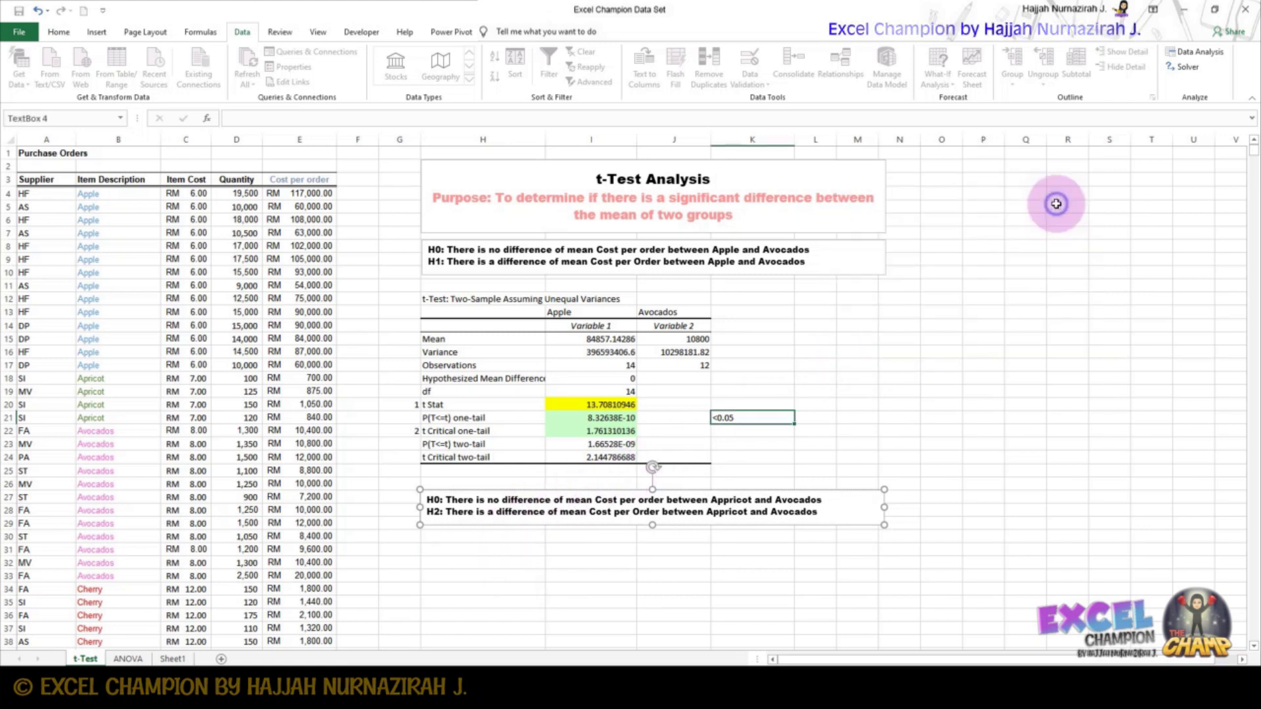
scroll(873, 453, down, 6)
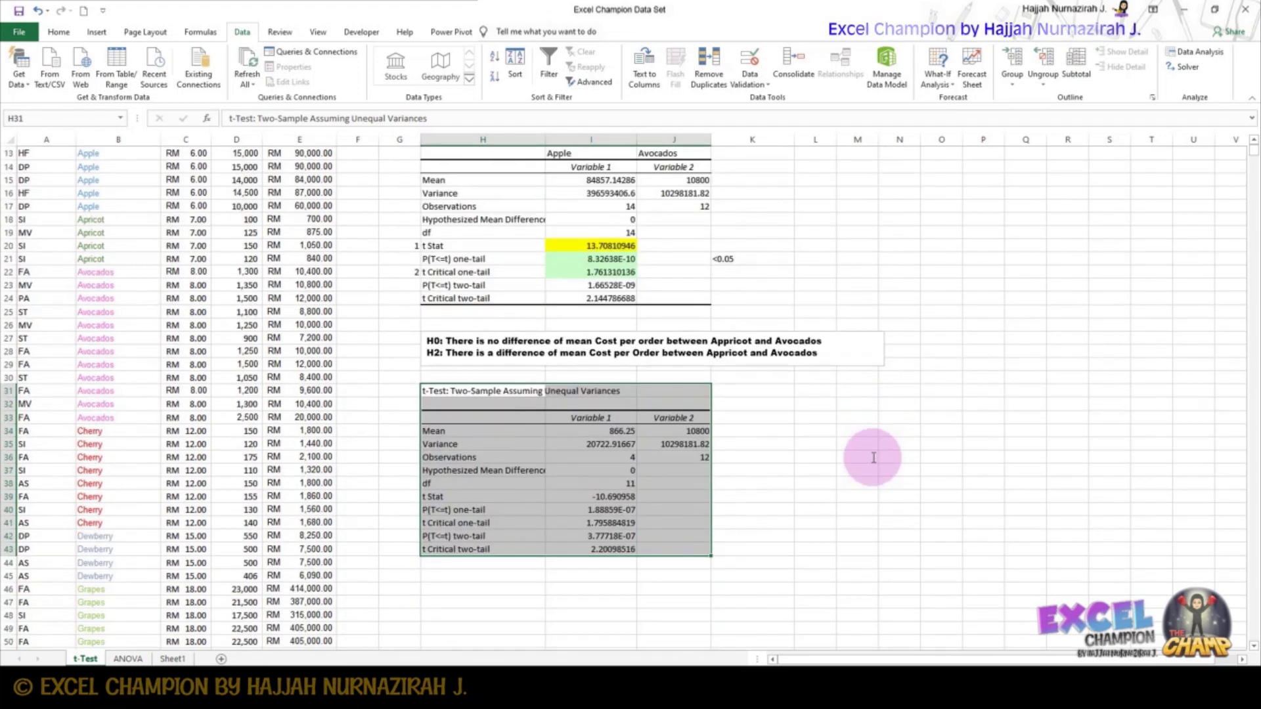
Label the second test's result columns as Appricot in I32 and Avocados in J32
click(592, 326)
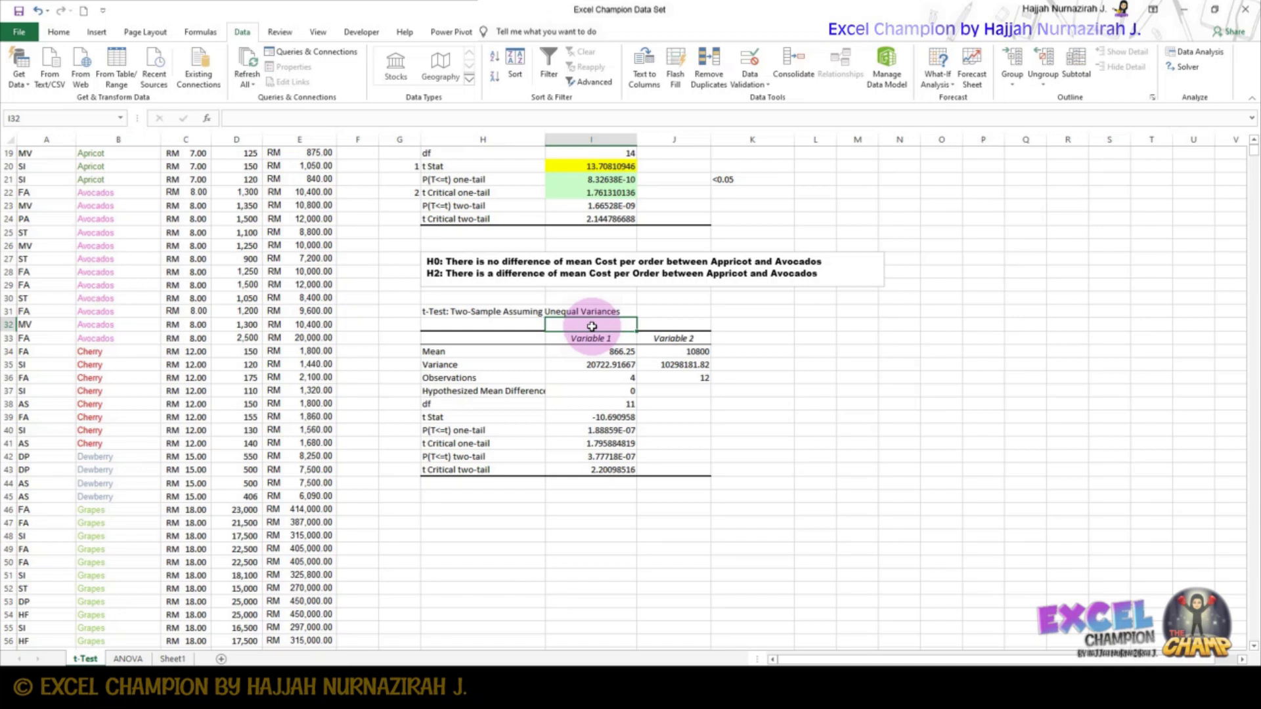
text(Appricot)
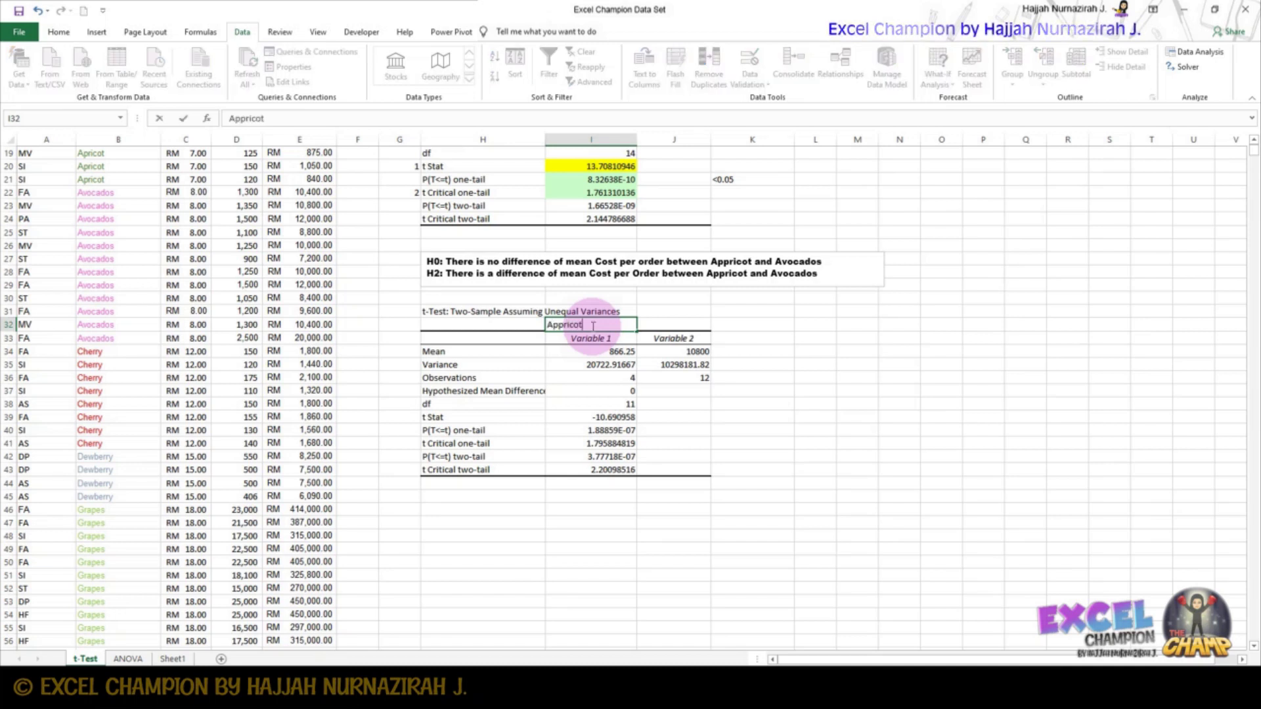
click(670, 323)
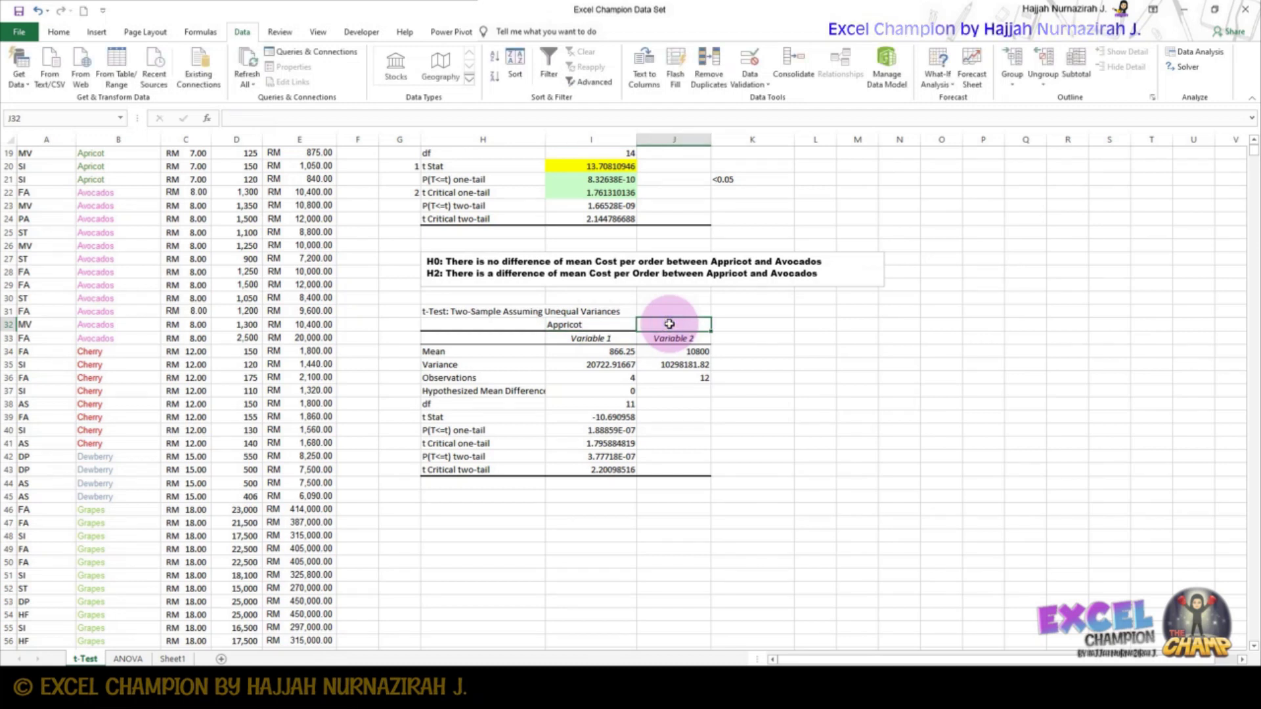
text(Avocados)
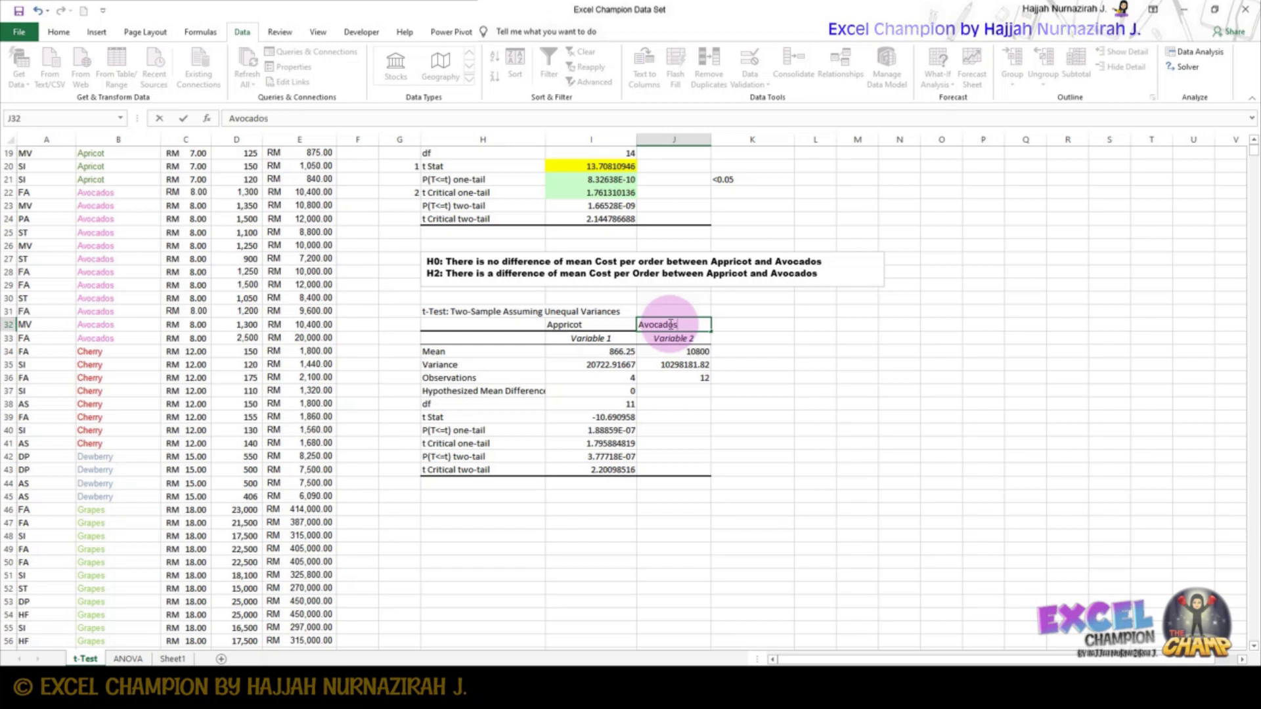
click(621, 509)
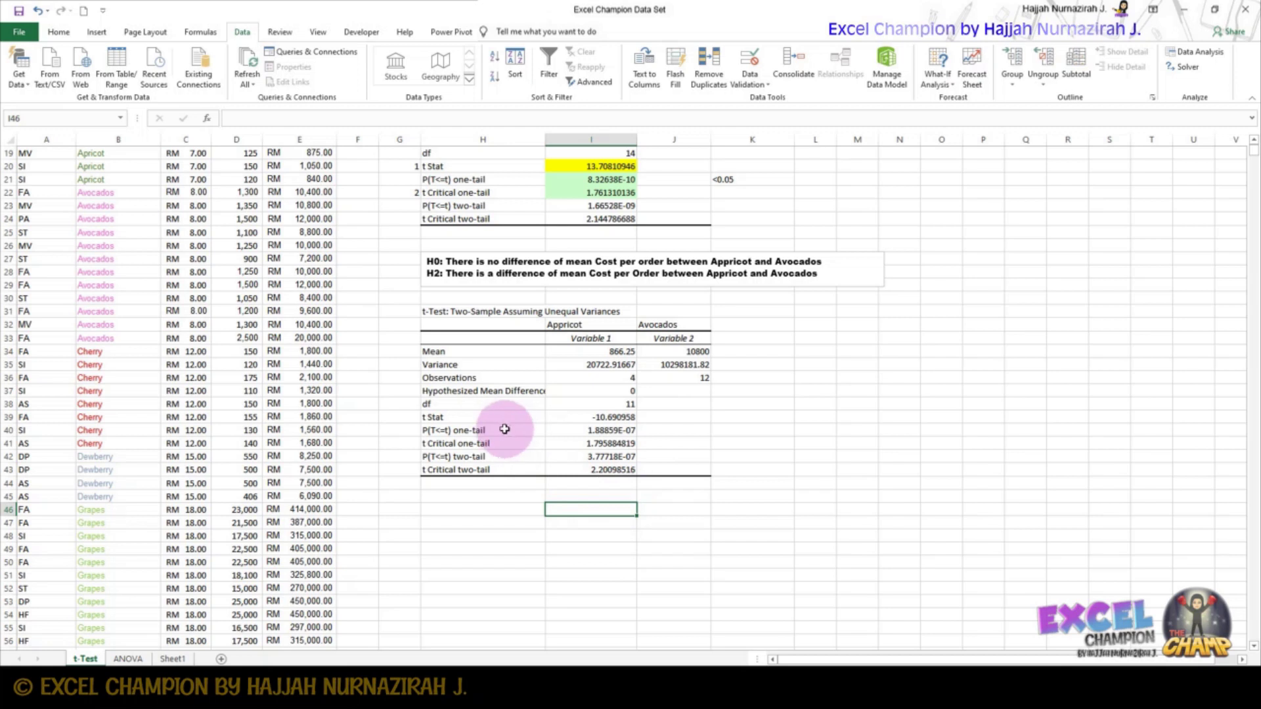
Examine the second test's t Stat value in I39 and compare it with the first test's results
click(459, 418)
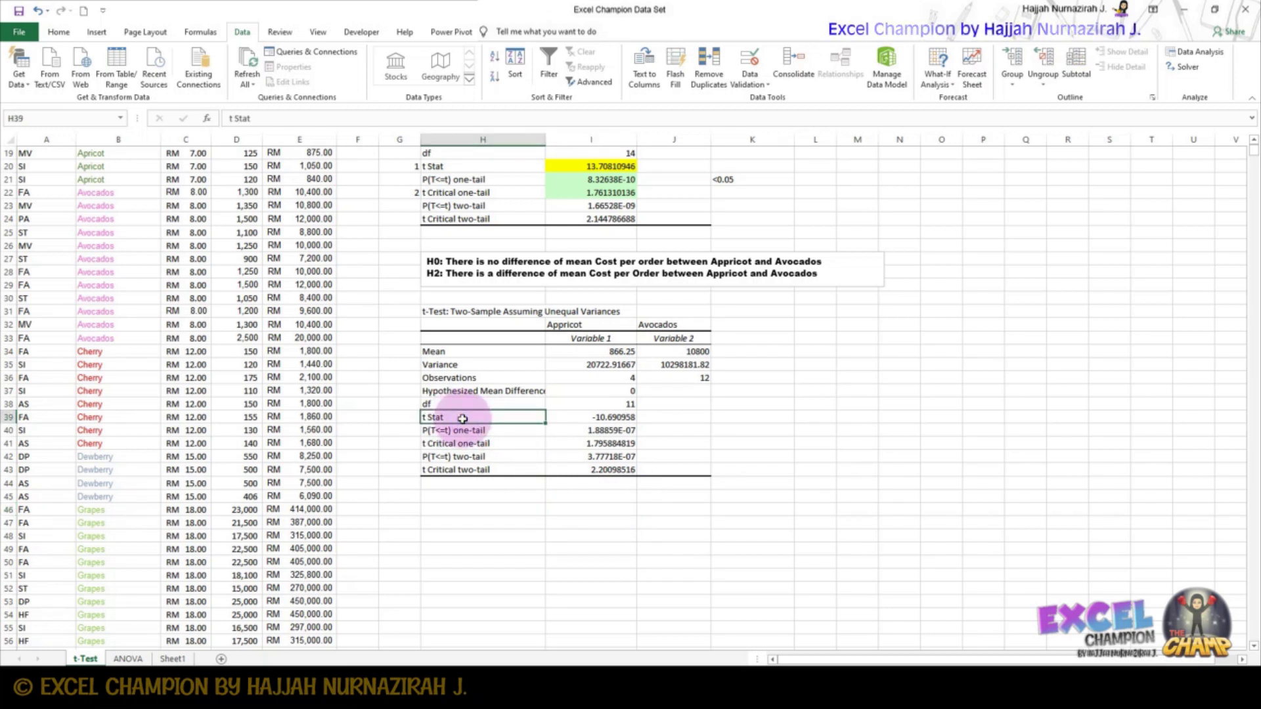
click(574, 419)
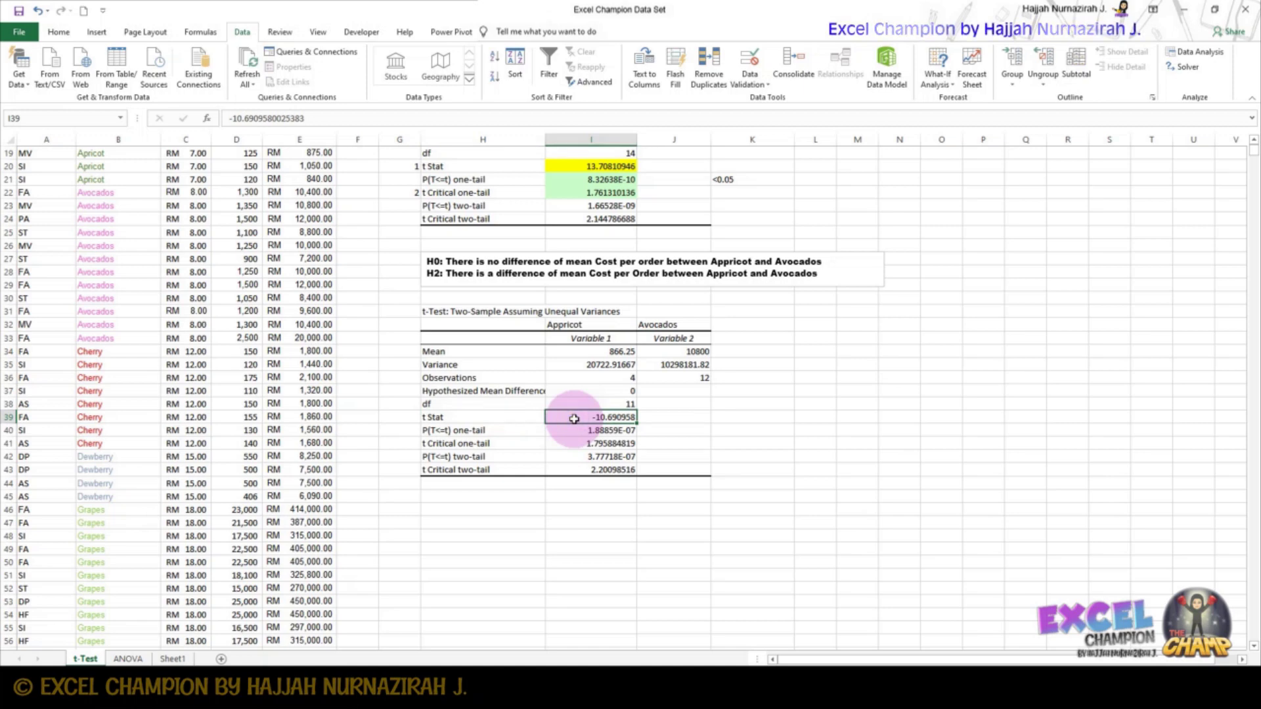
scroll(574, 418, up, 3)
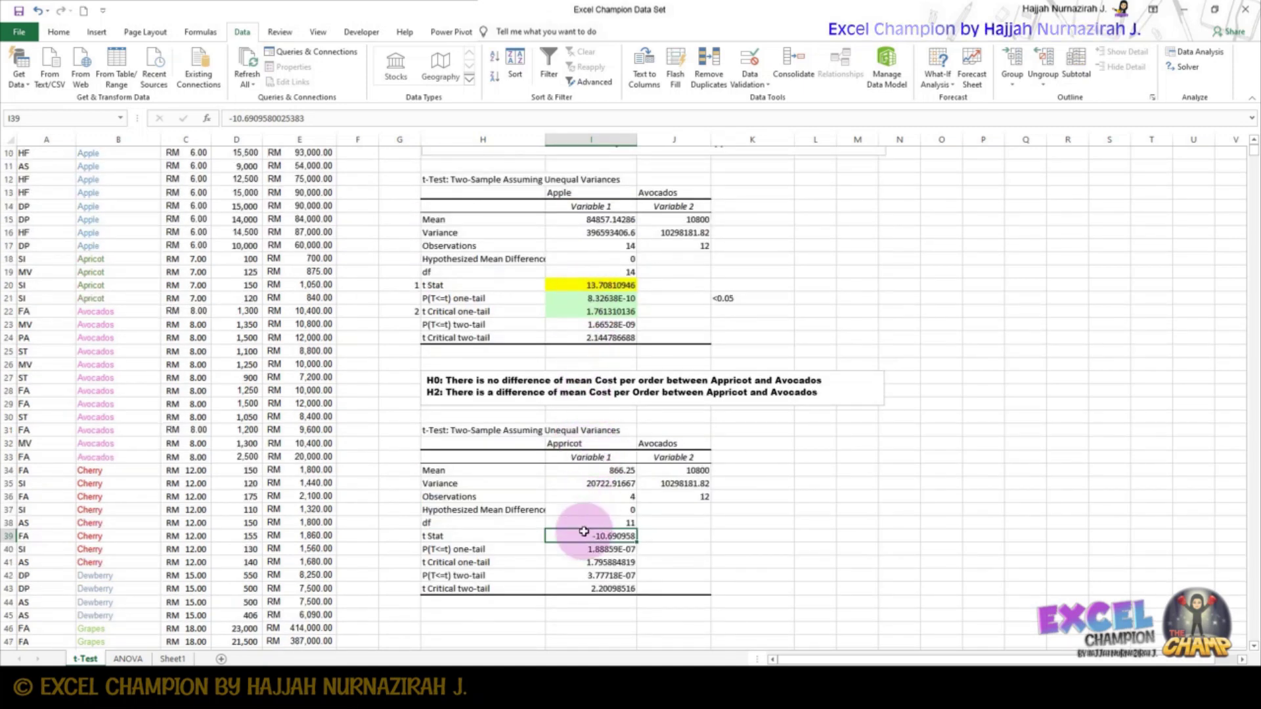
Fill the second test's two-tail P value and t Critical rows, H42:I43, with light green
scroll(582, 537, down, 4)
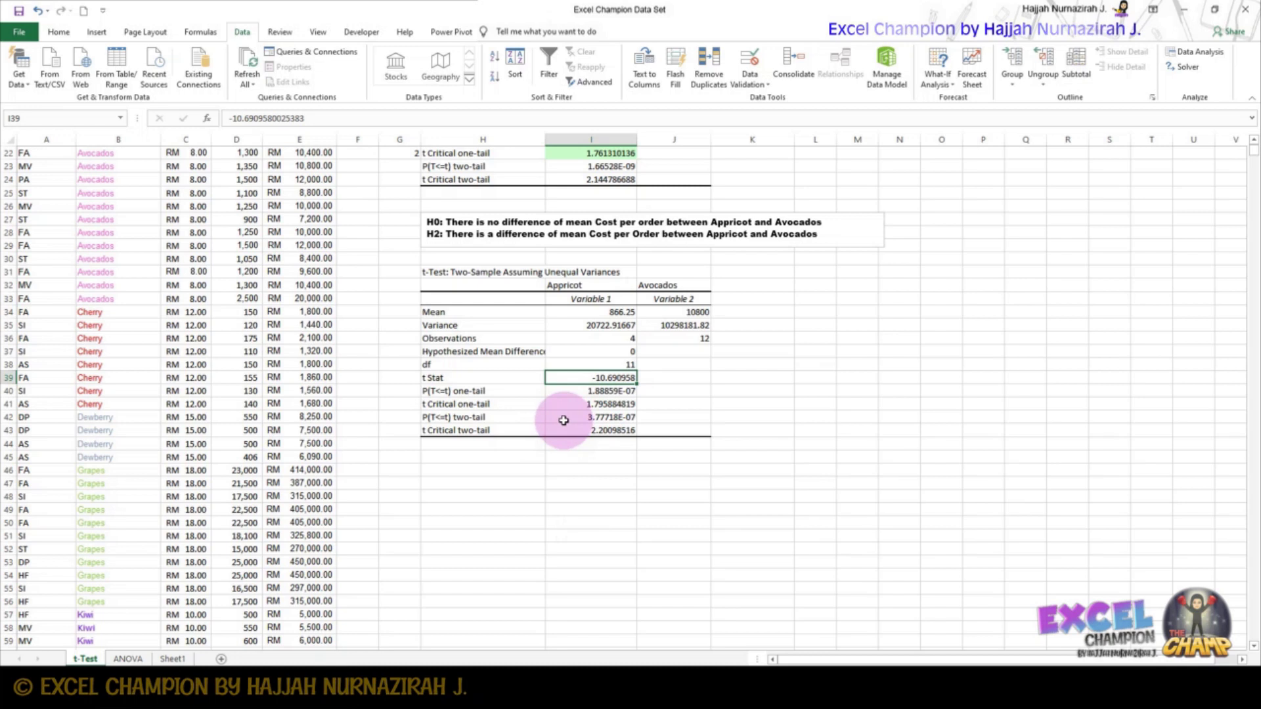
drag(563, 418, 580, 429)
drag(507, 416, 586, 427)
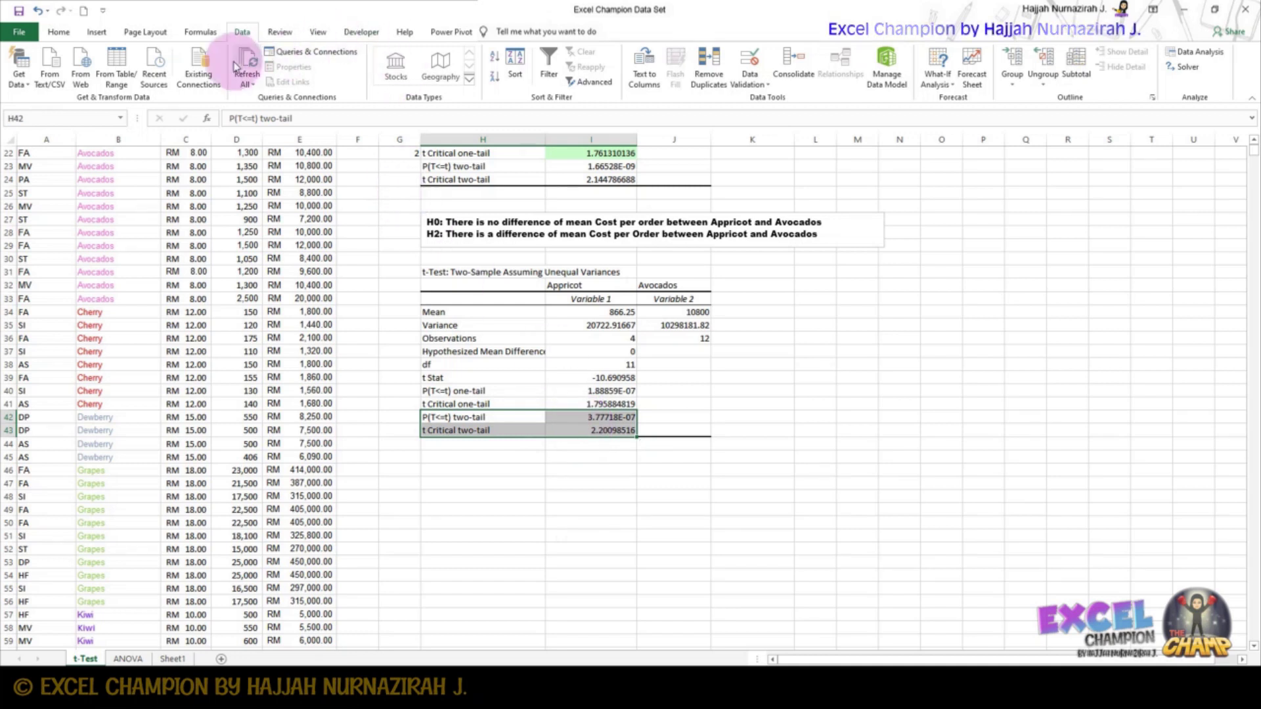
click(58, 31)
click(207, 76)
click(586, 494)
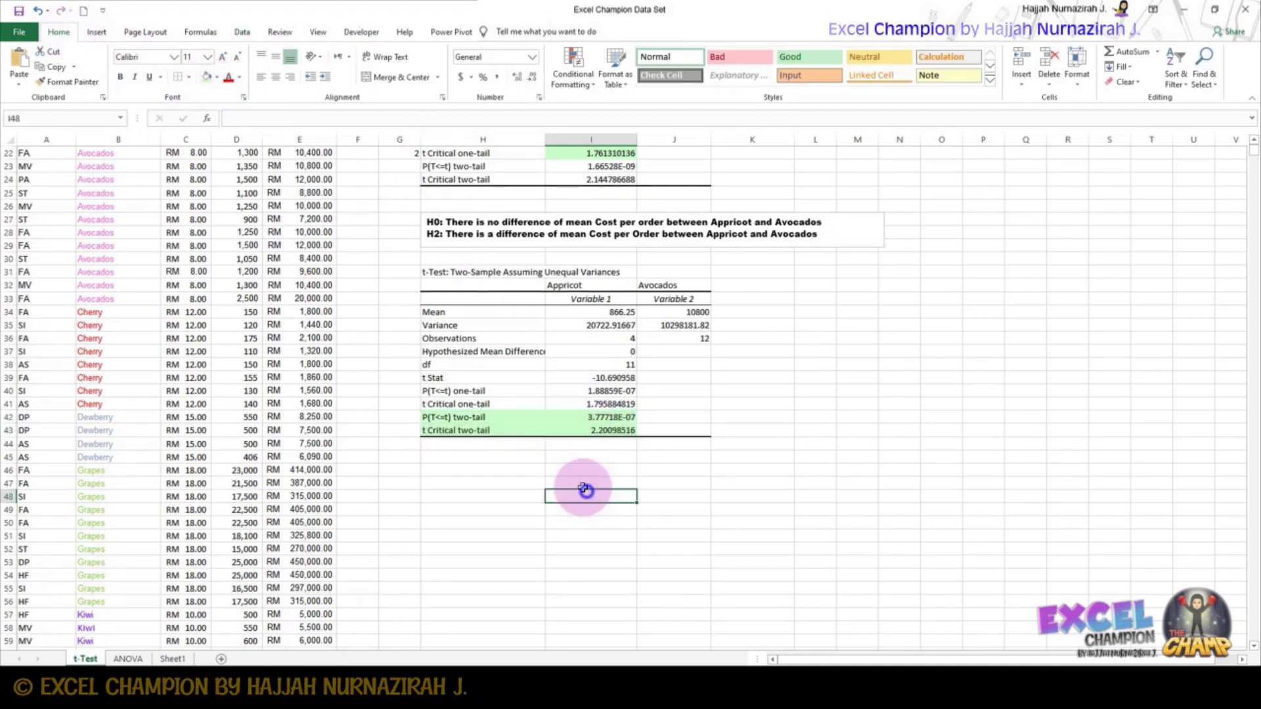
Highlight the second test's t Stat value in I39 with a yellow fill
click(597, 379)
click(218, 77)
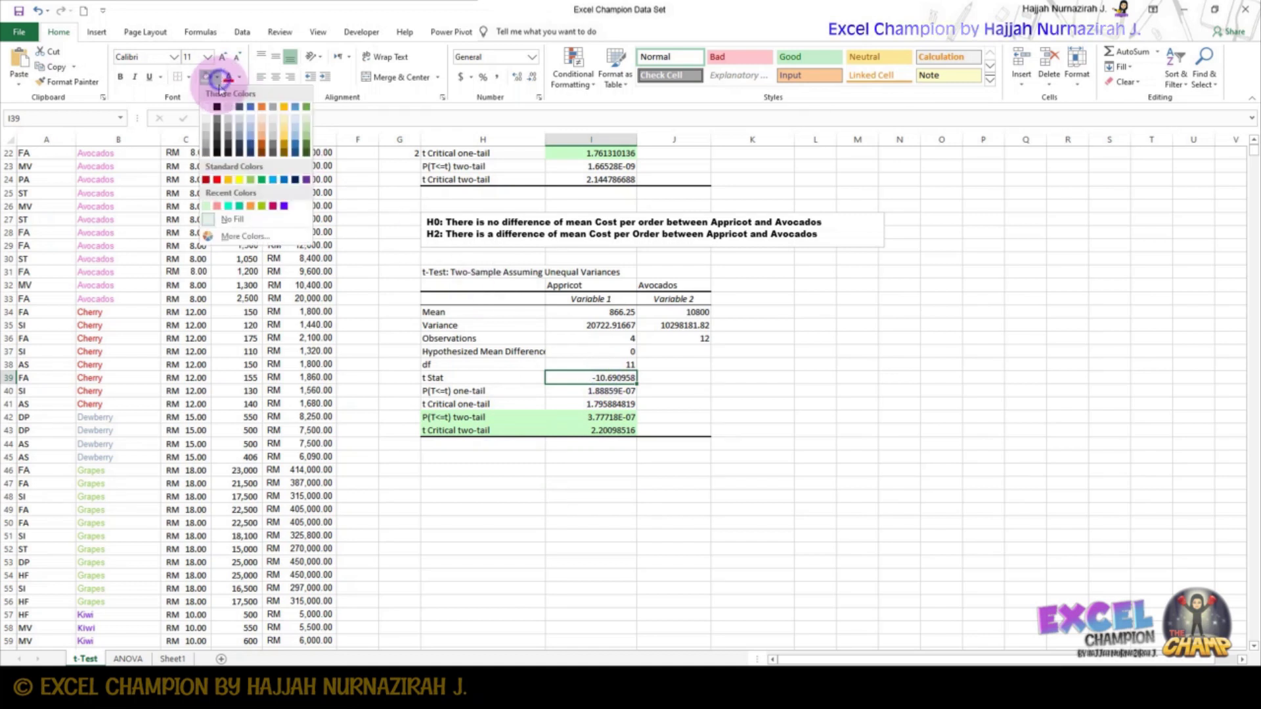
click(239, 179)
drag(585, 484, 586, 498)
Number the second test's t Stat row as 1 in G39 and its t Critical two-tail row as 2 in G43
click(398, 376)
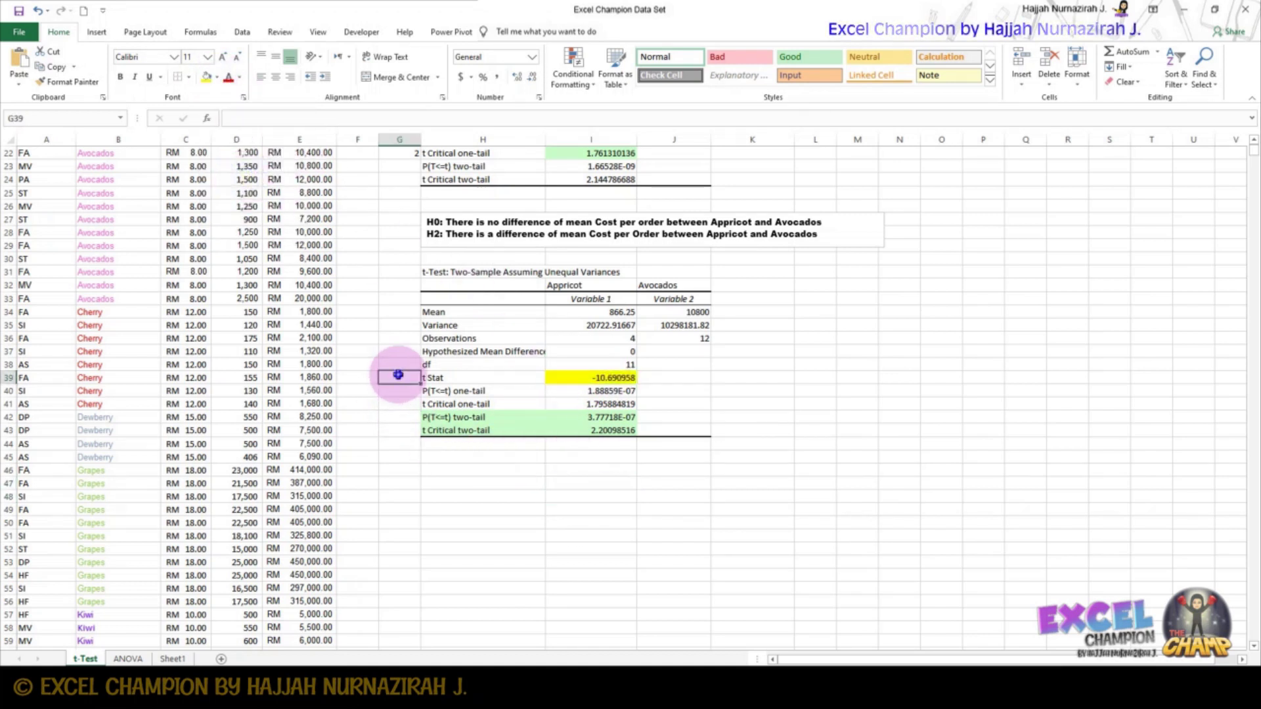
text(1)
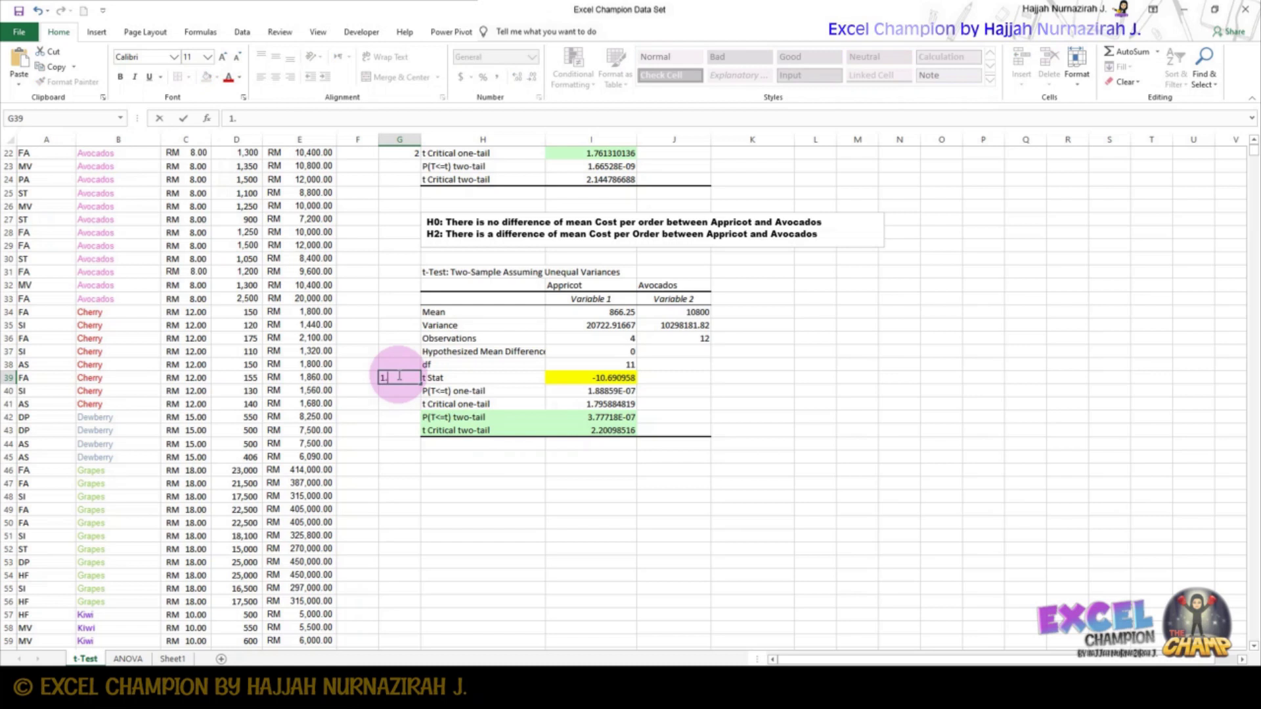
text(.)
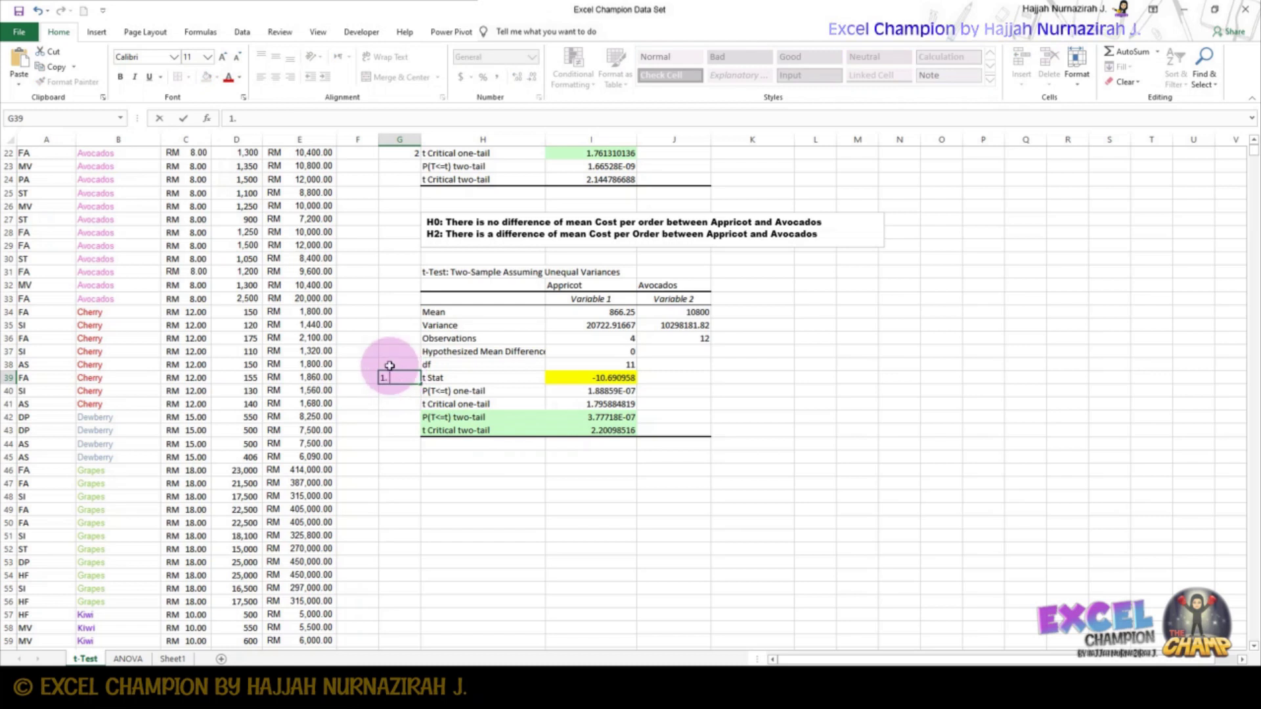
click(411, 428)
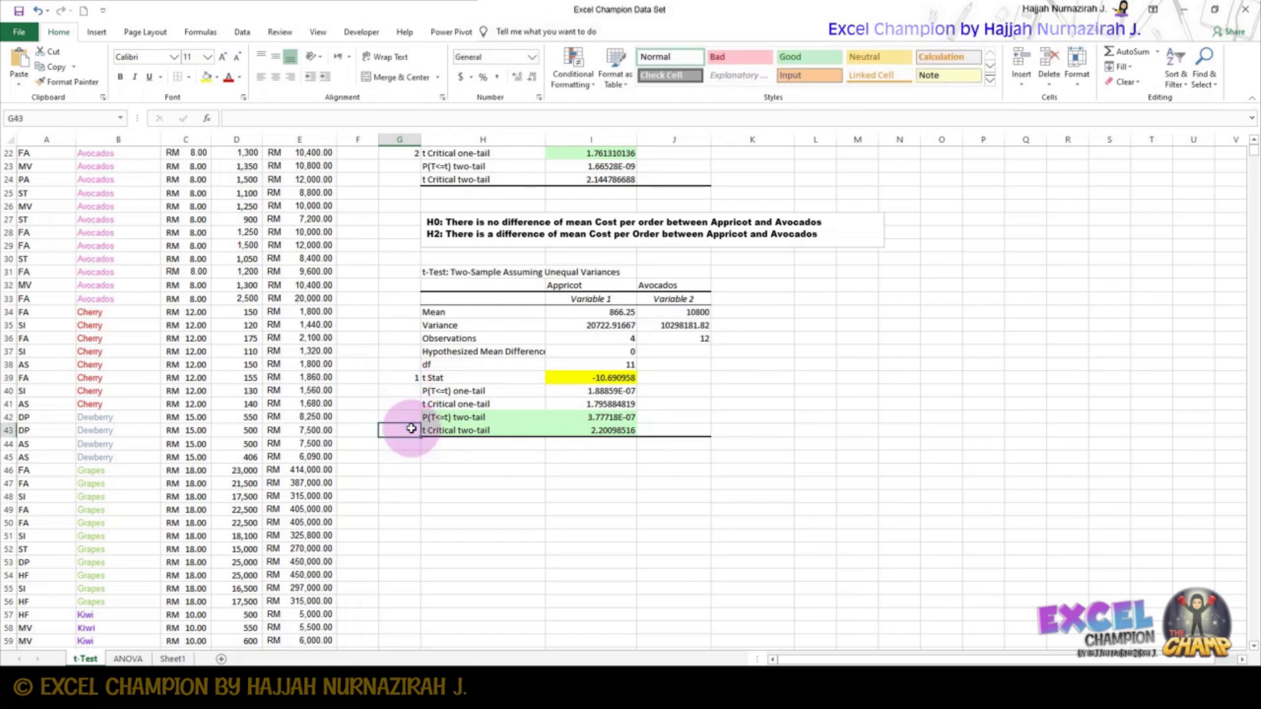
text(2)
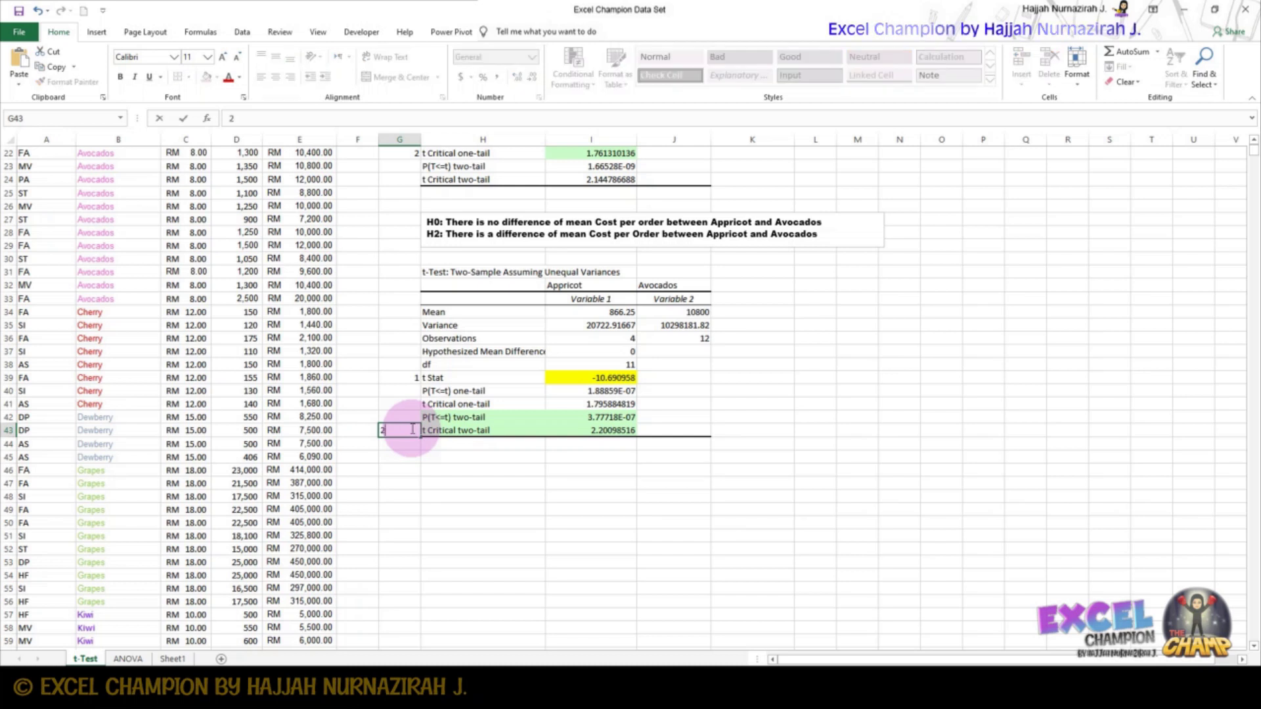
text(.)
click(484, 457)
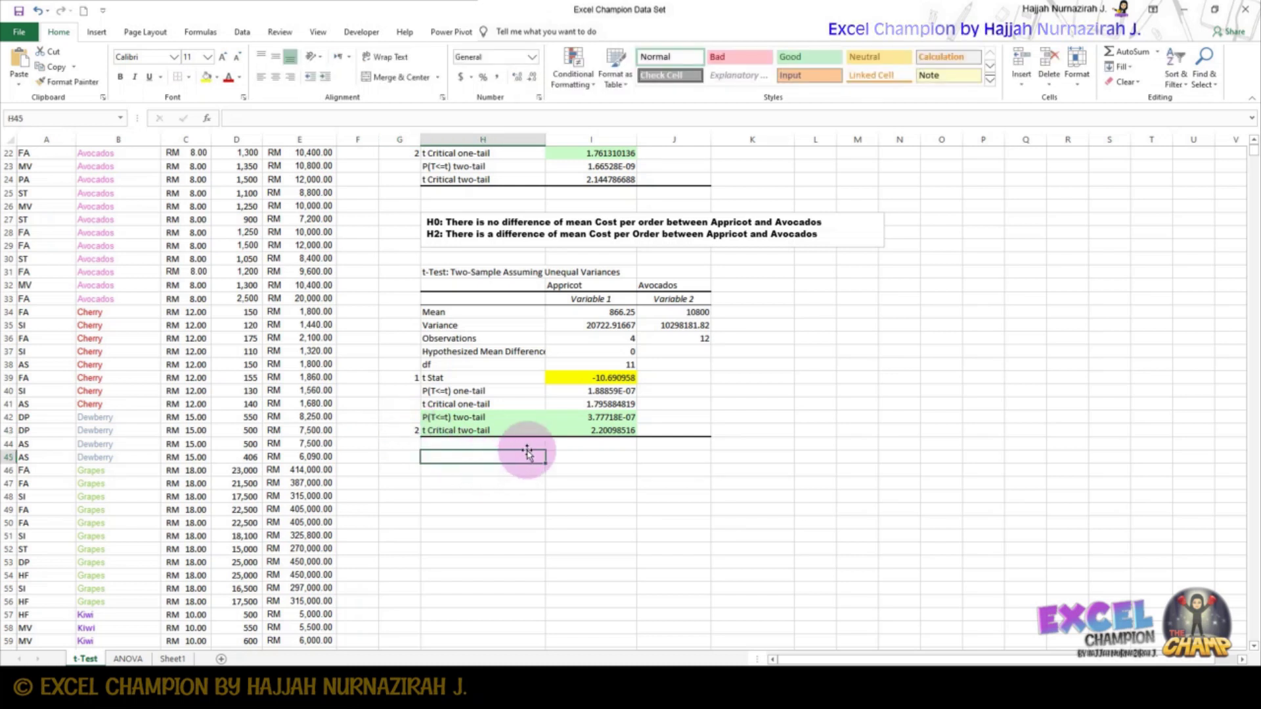
Enter the note <0.05 in K42 beside the second test's two-tail P value
click(562, 422)
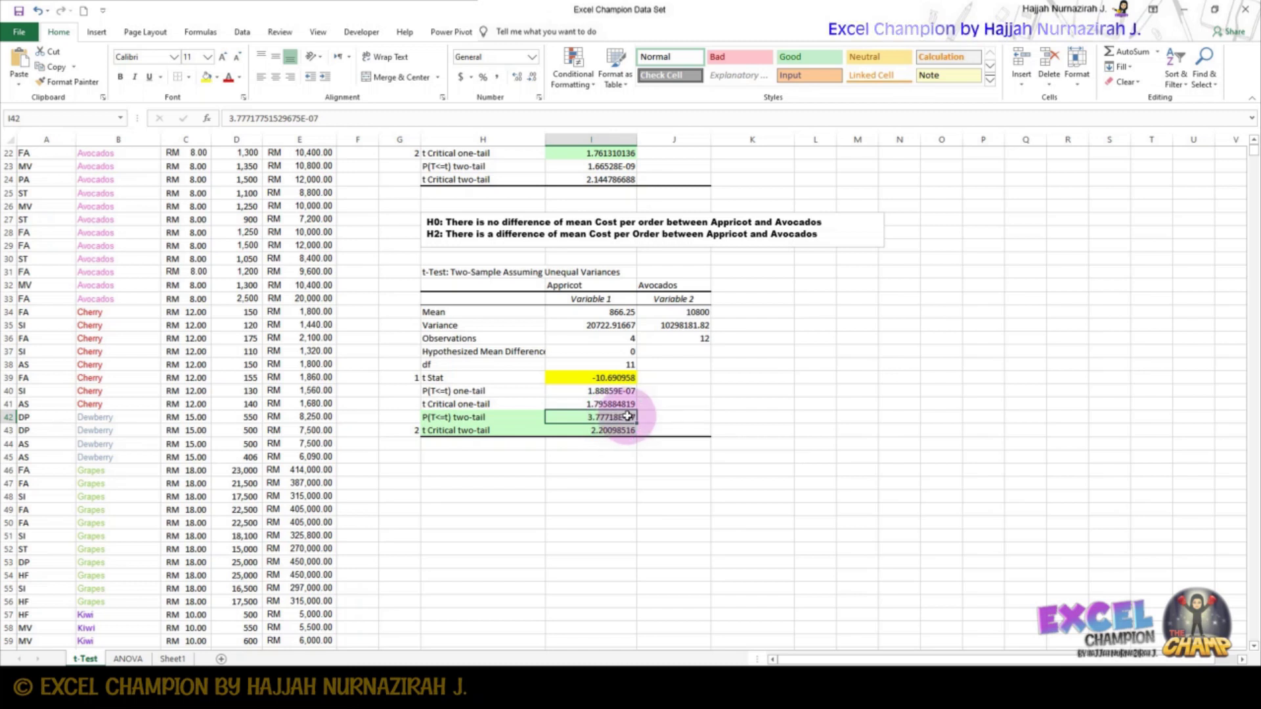
click(730, 419)
text(<0.05)
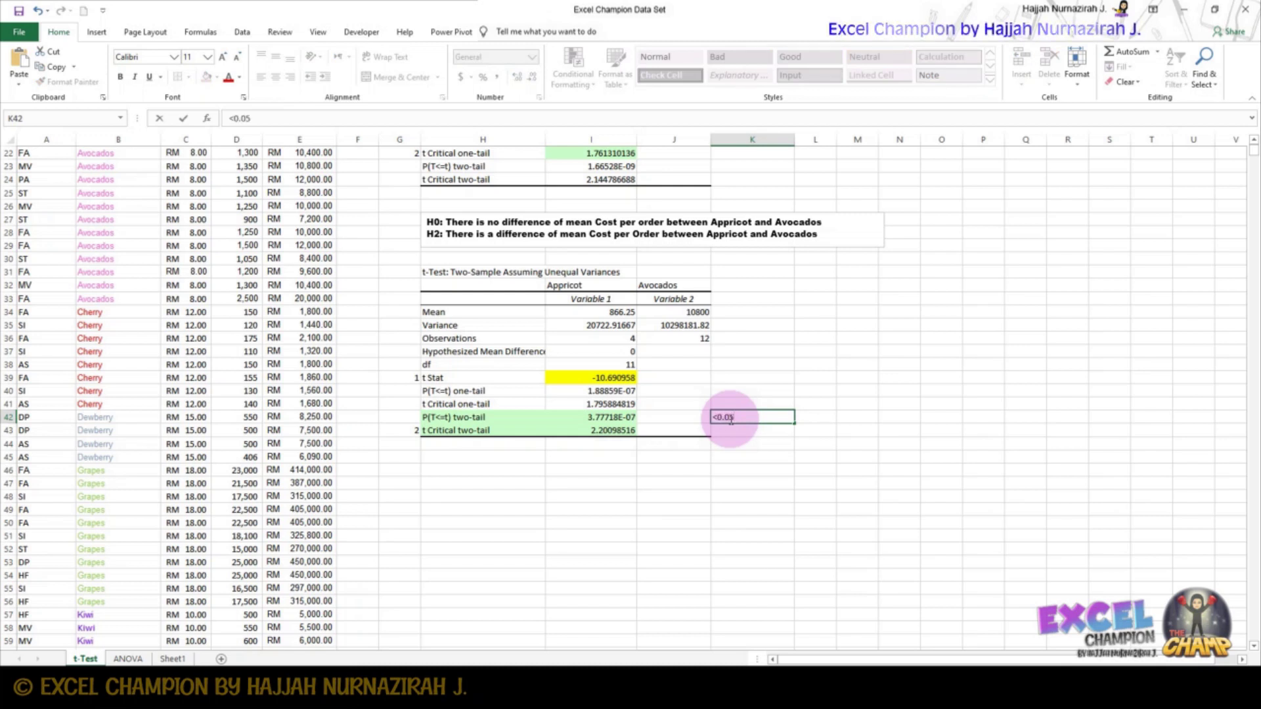
click(673, 495)
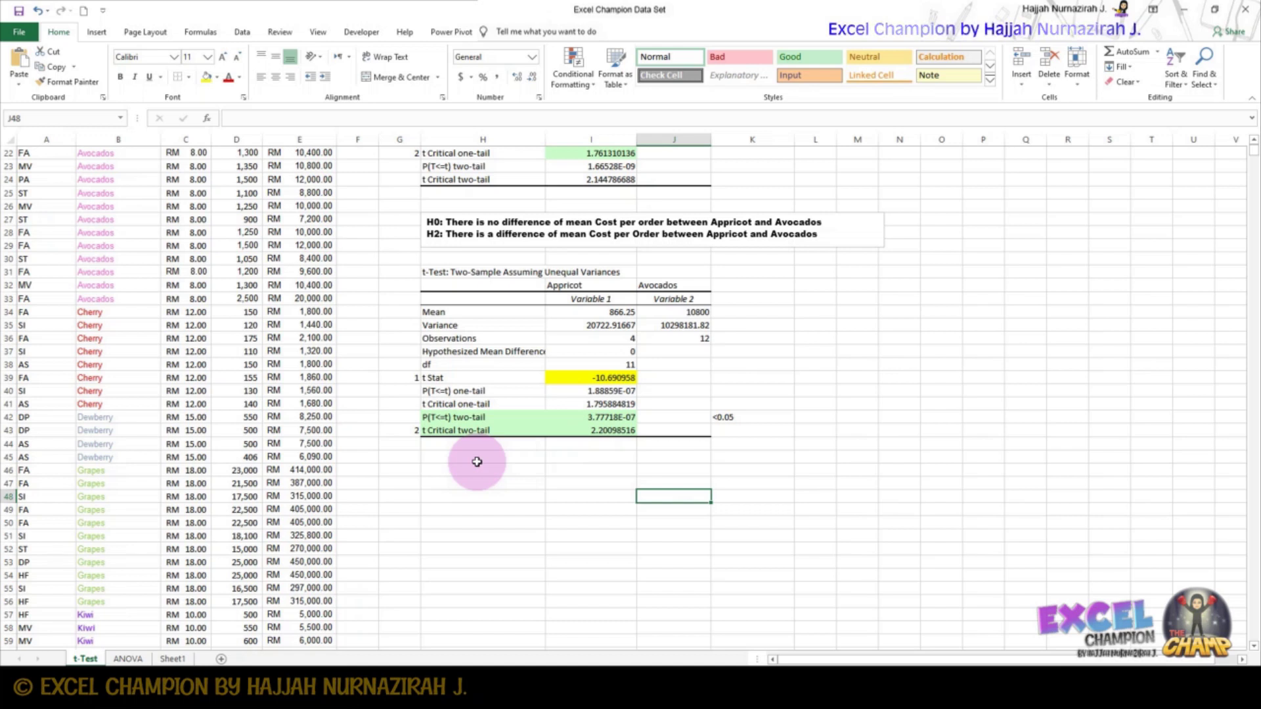
click(548, 418)
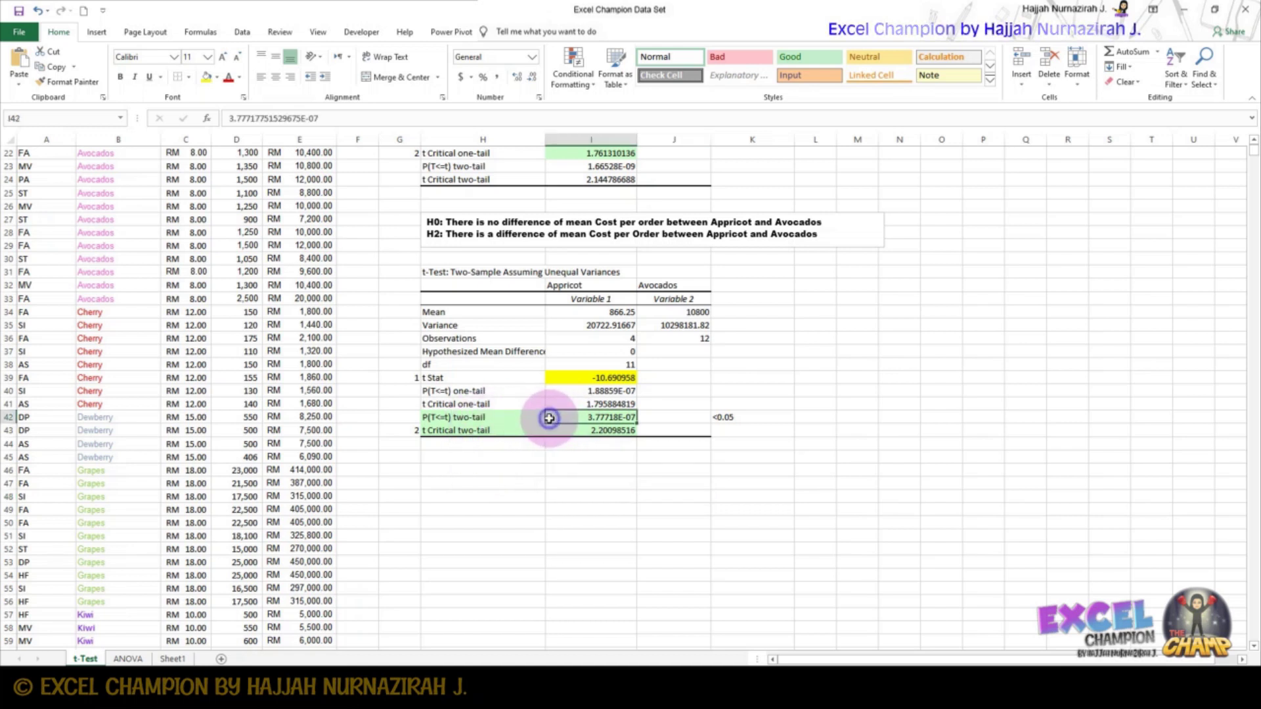